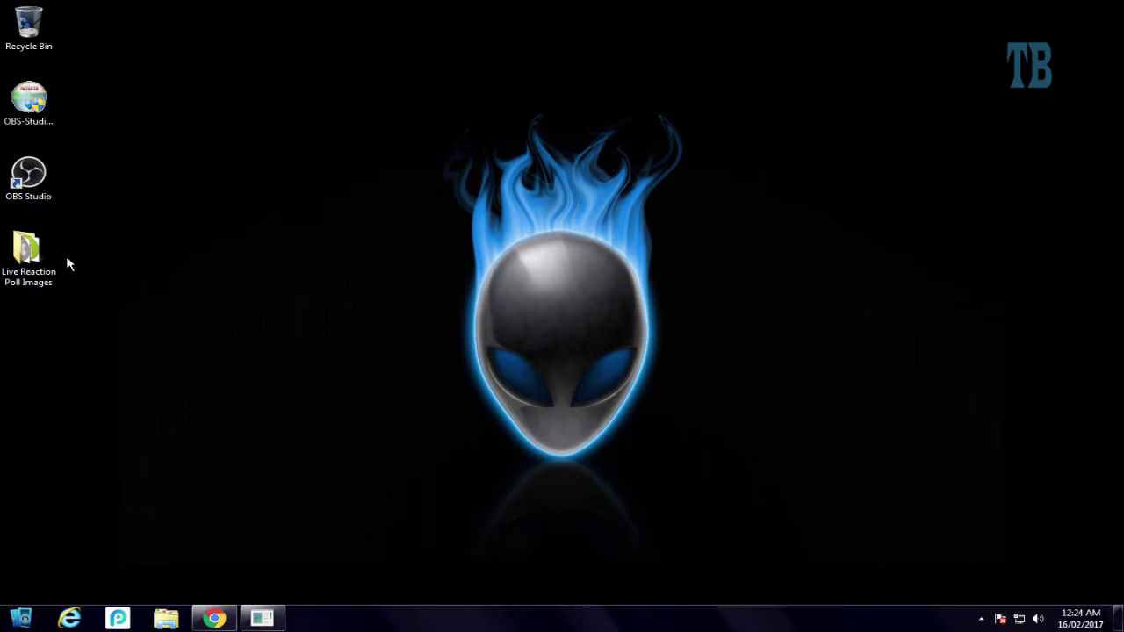
- Open the Live Reaction Poll Images folder on the desktop, preview the image 341714, and close both windows
click(31, 255)
key(Return)
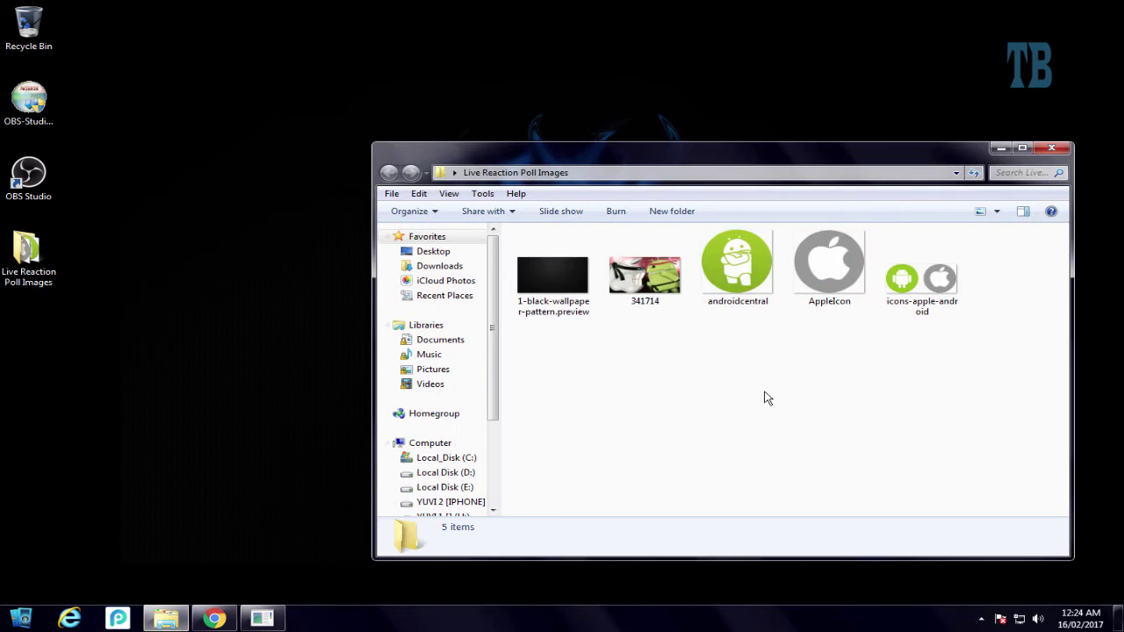
double_click(654, 281)
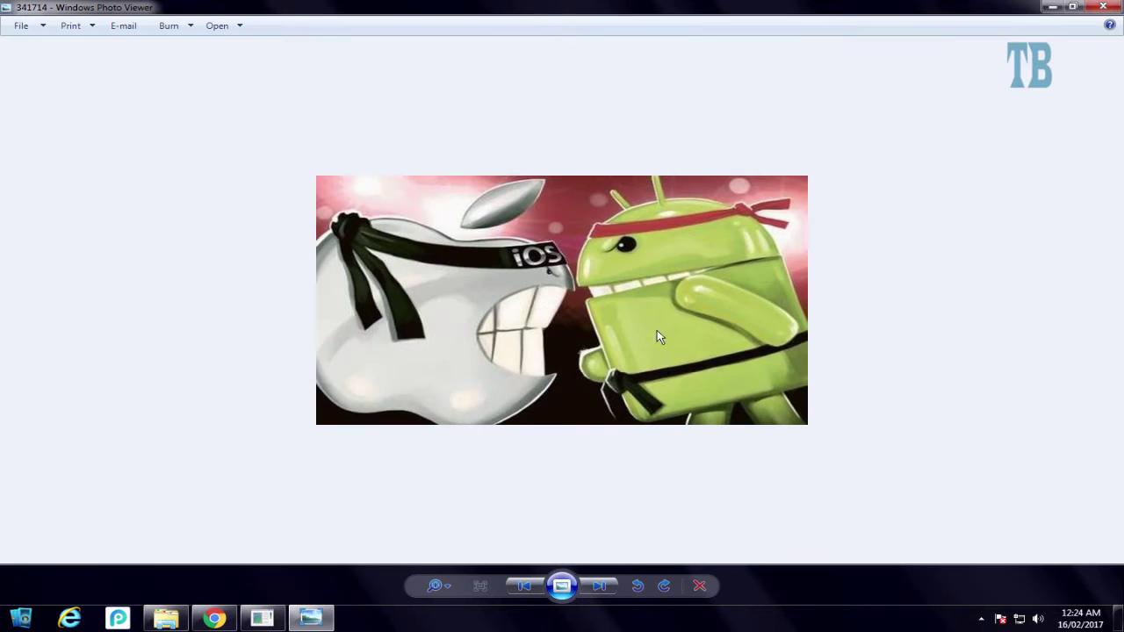
click(1103, 6)
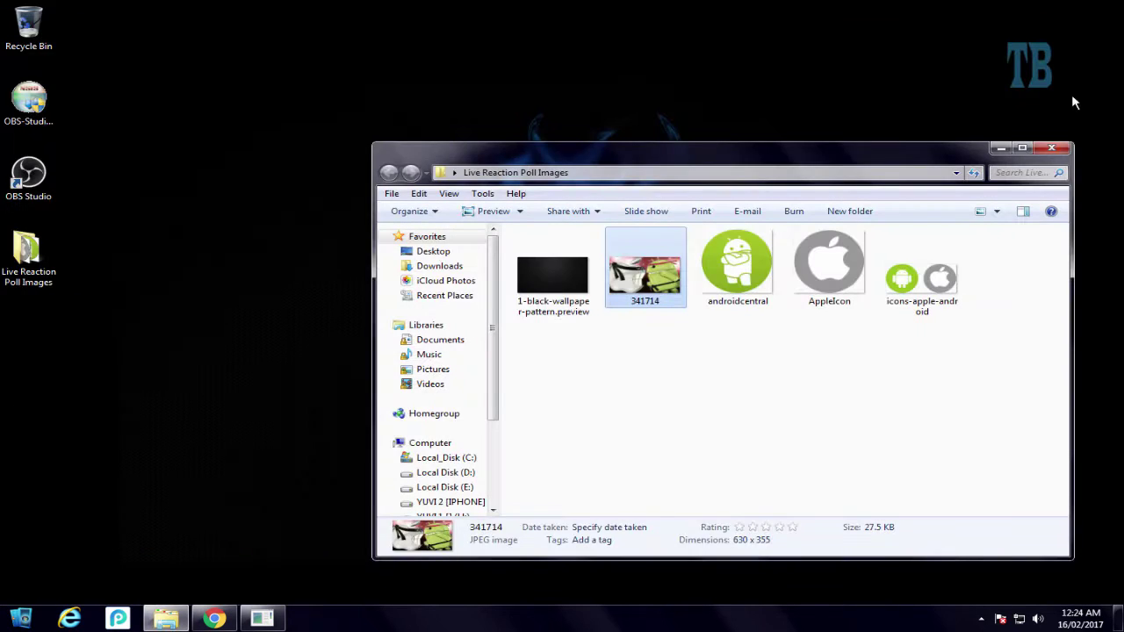
click(1054, 151)
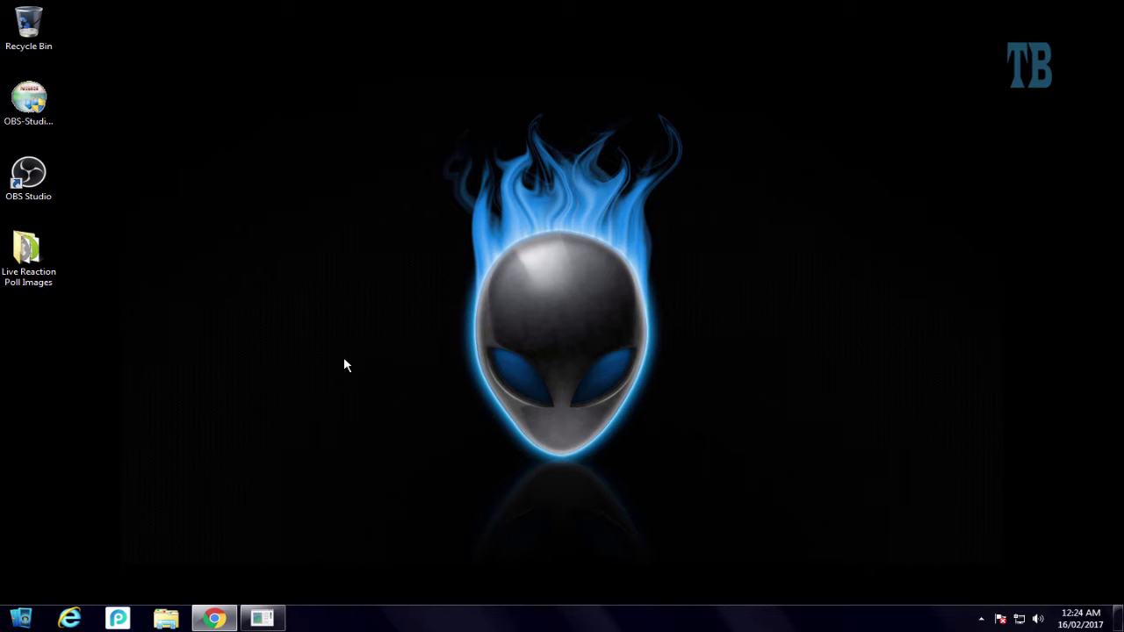
- Switch to Chrome, visit obsproject.com in a new tab to view the OBS Studio download options, and return to the desktop
click(215, 619)
click(181, 11)
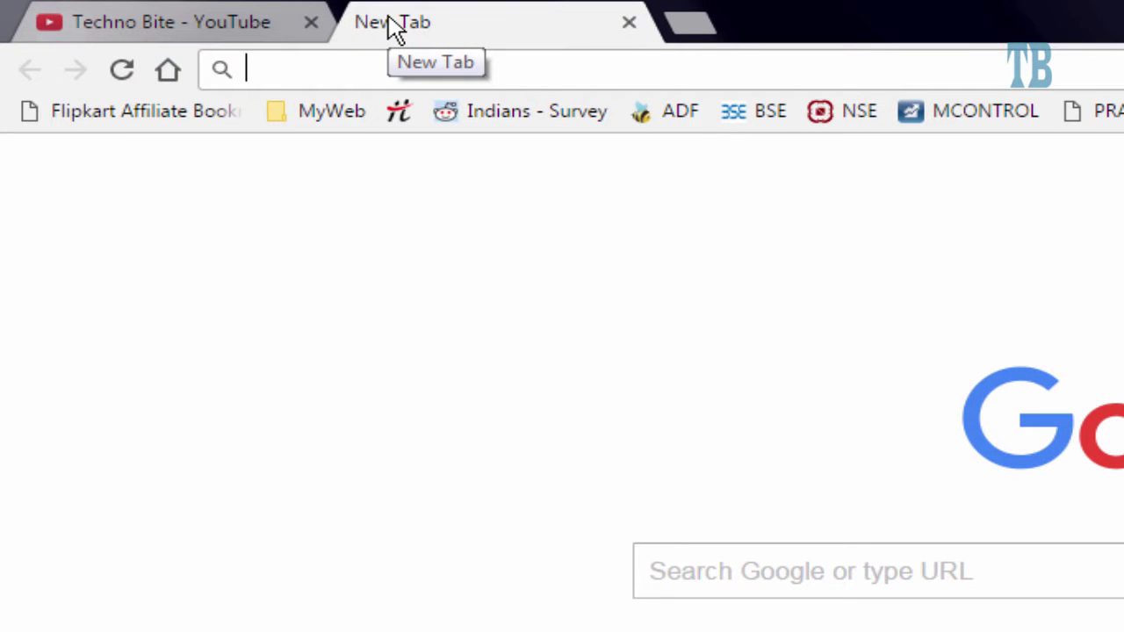
text(obsproject.com)
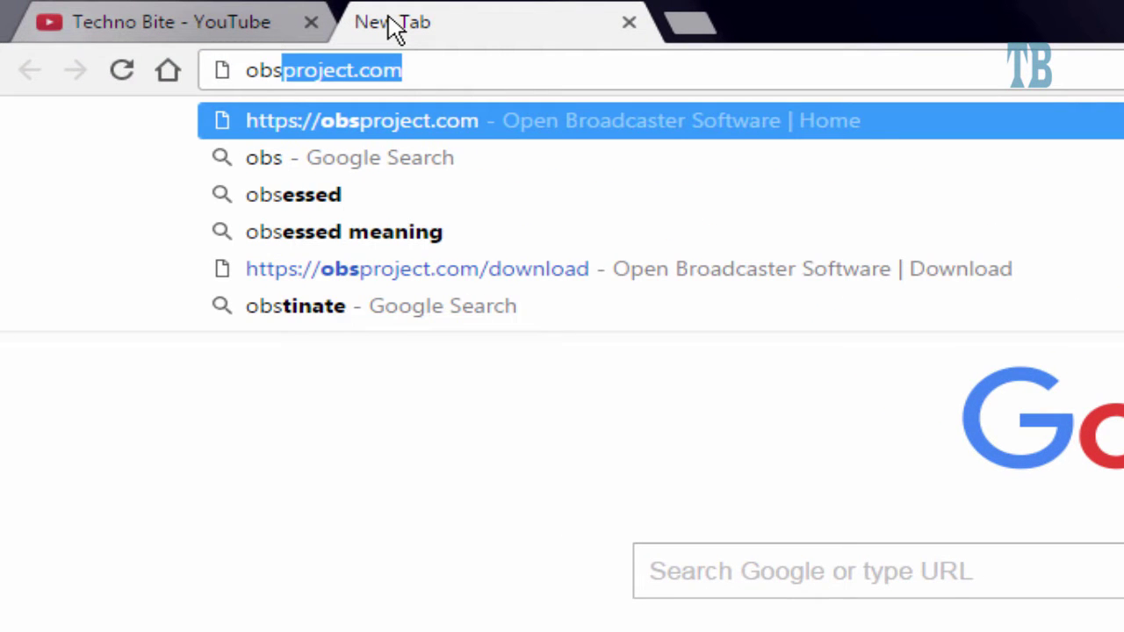
key(Return)
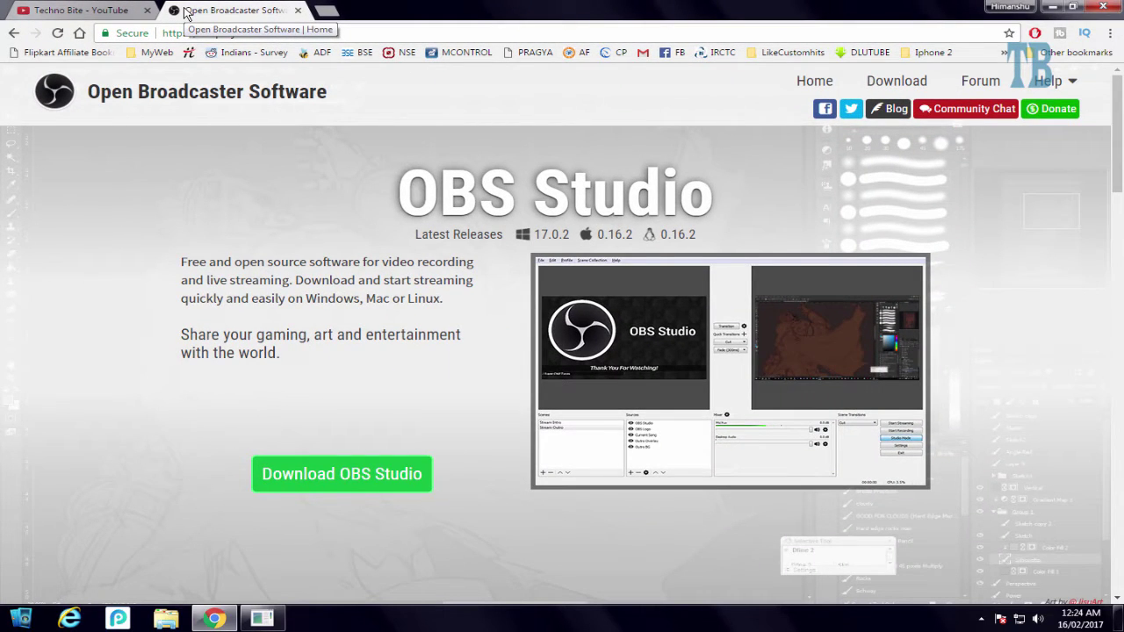
click(328, 474)
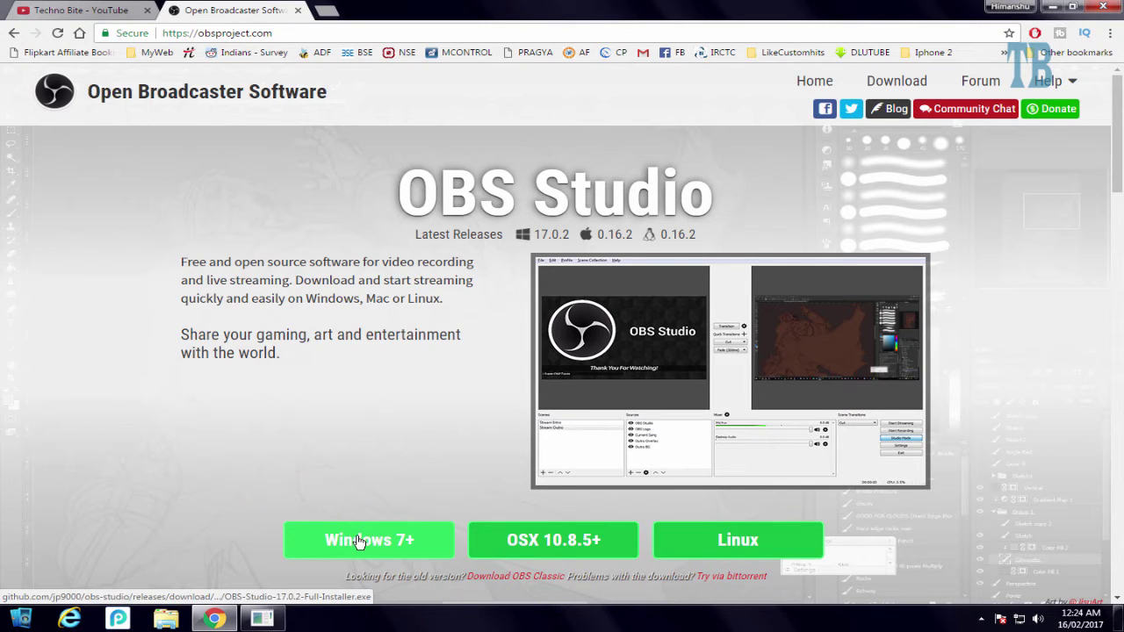
click(298, 11)
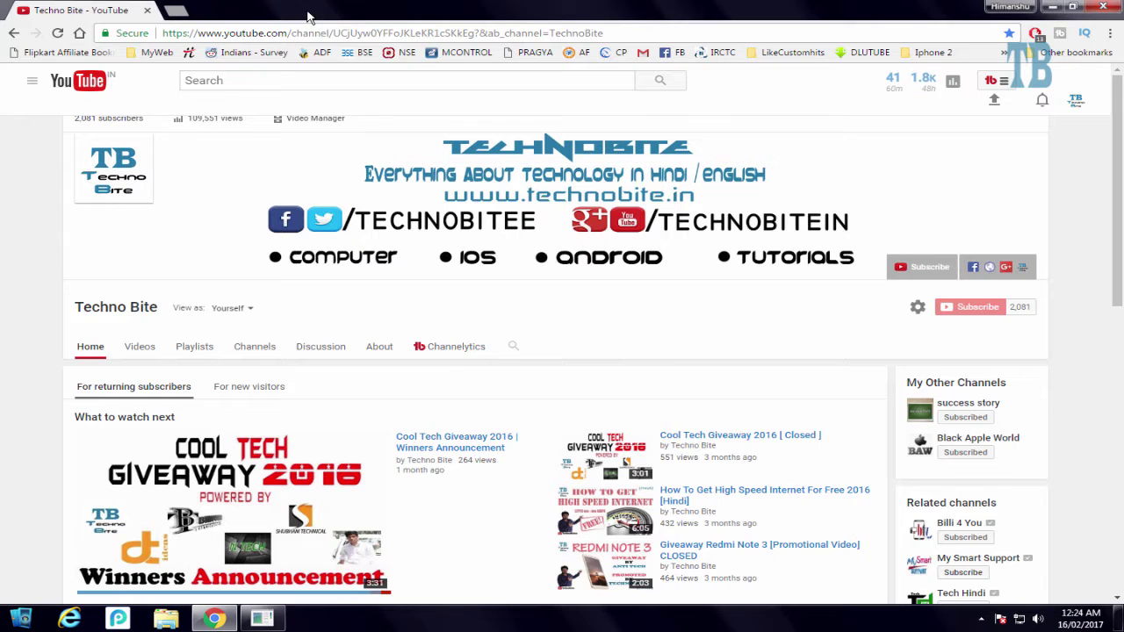
key(super+d)
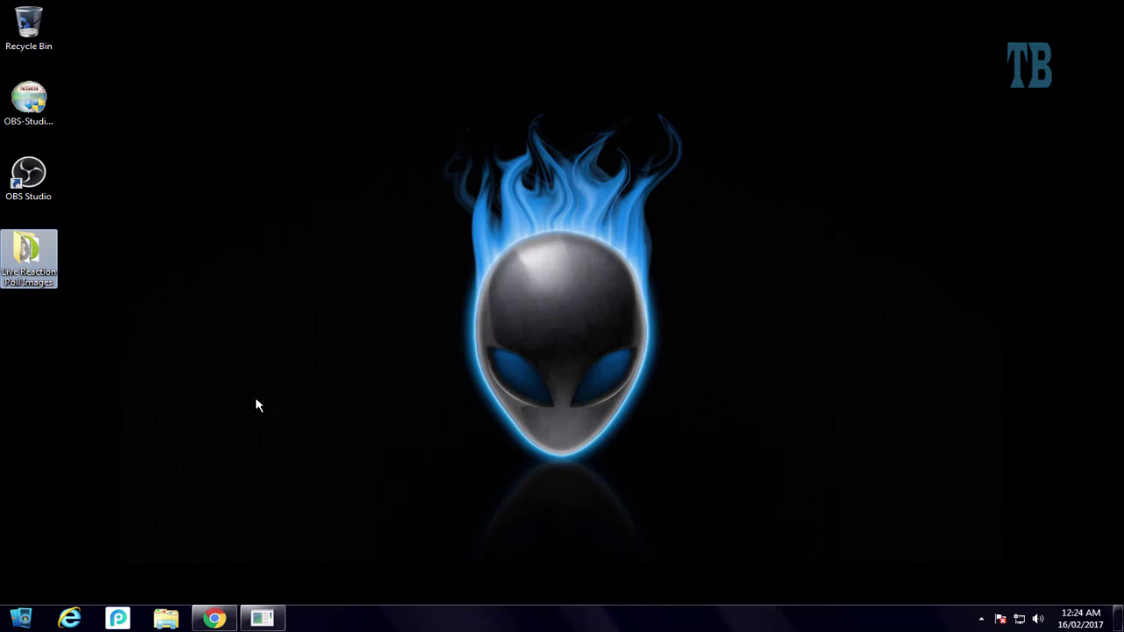
- Launch OBS Studio and replace the existing Scene 2 with a new scene named Scene 1
double_click(32, 192)
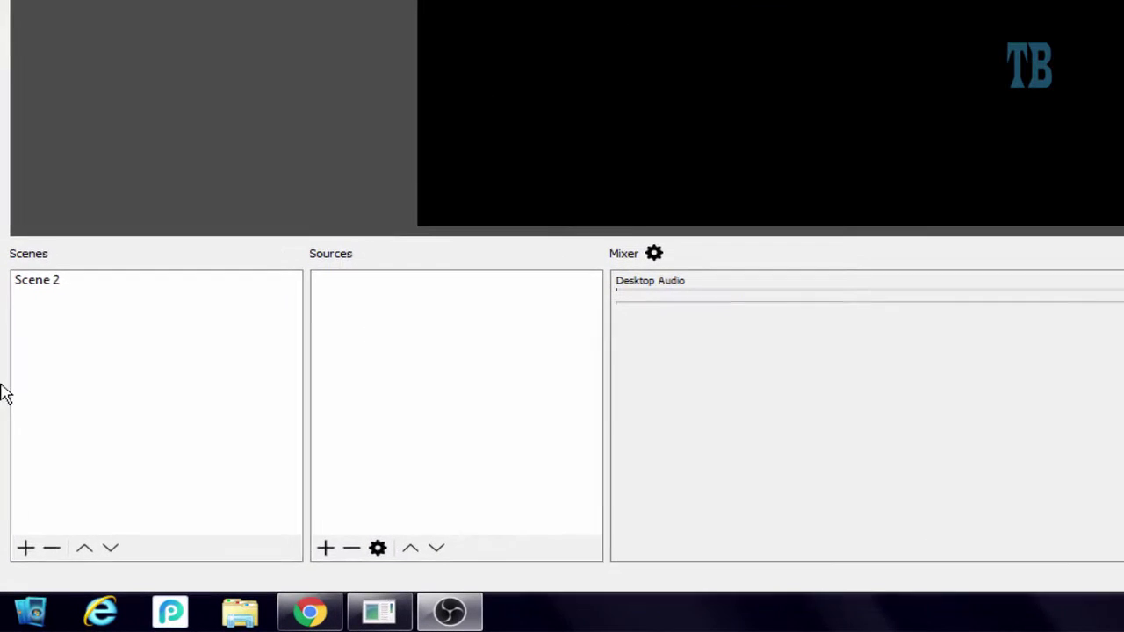
click(41, 278)
right_click(46, 282)
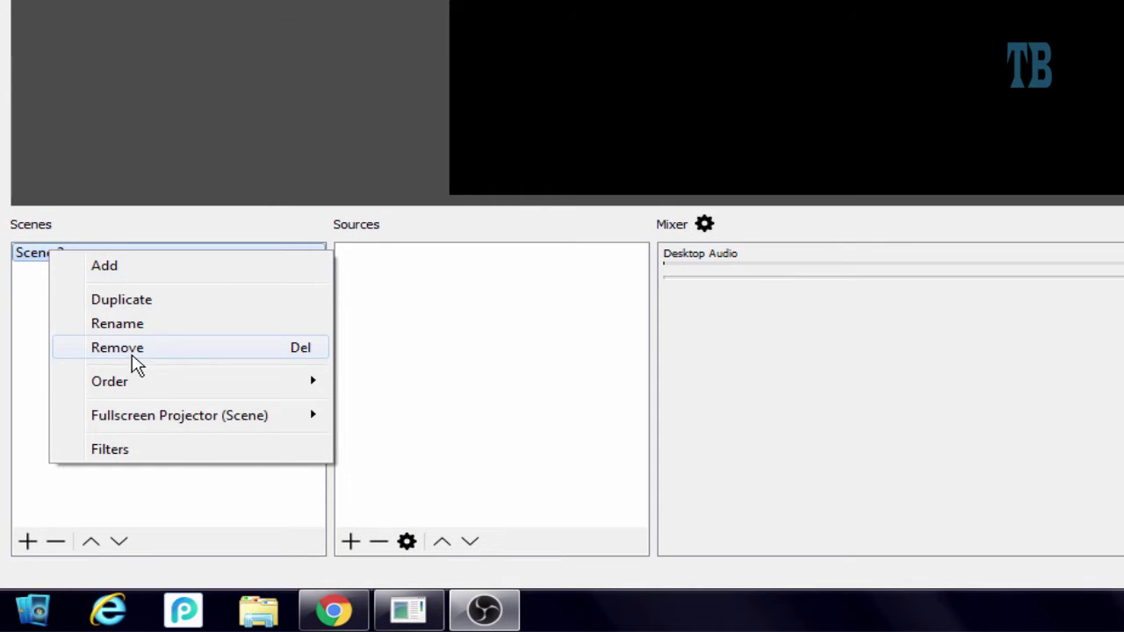
click(132, 351)
click(883, 160)
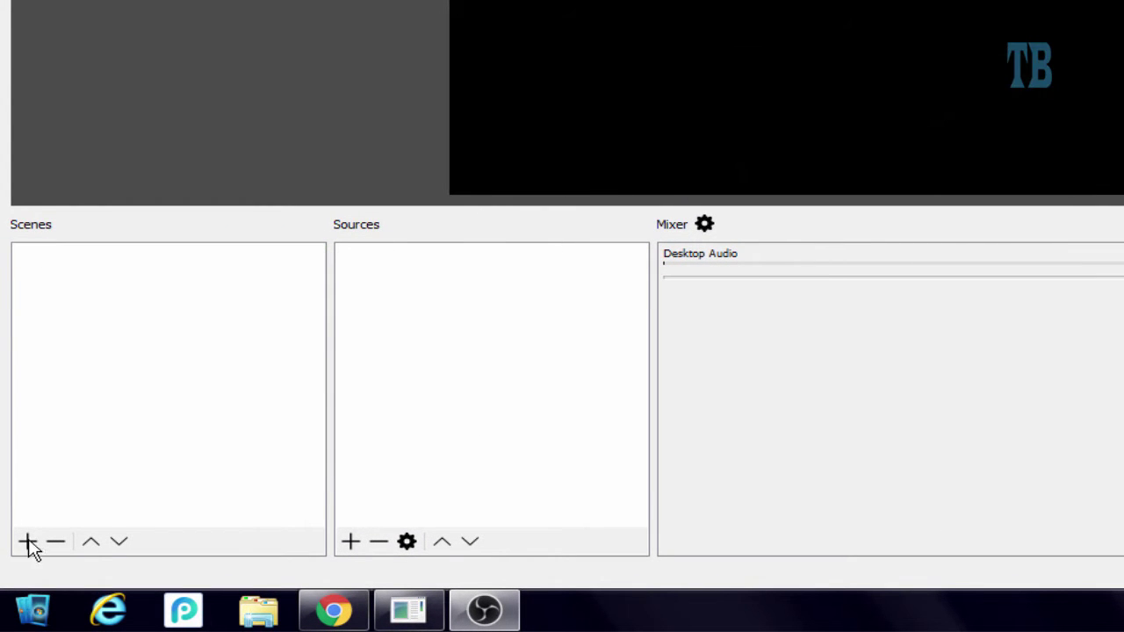
click(27, 543)
click(844, 167)
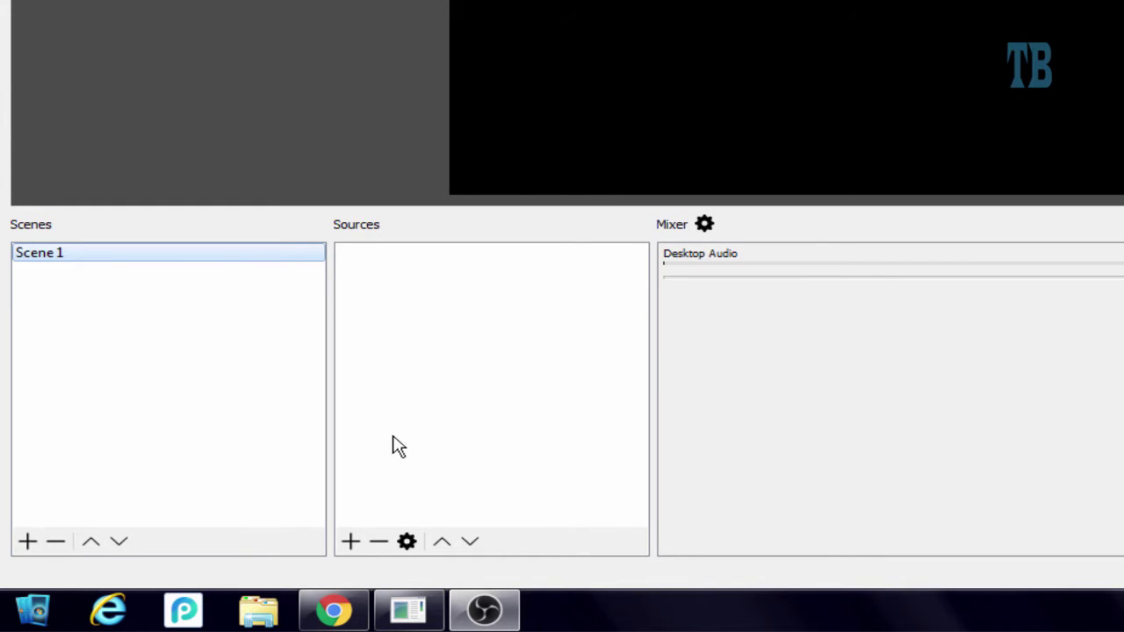
- Add an Image source to Scene 1 using 341714.jpg from the desktop's Live Reaction Poll Images folder
click(352, 543)
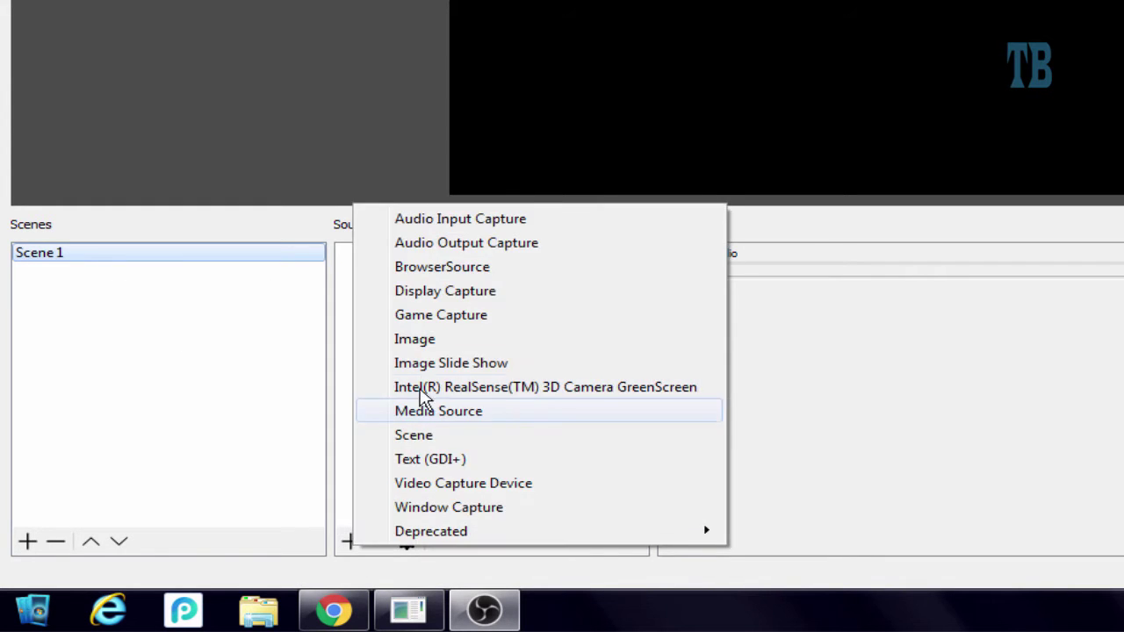
click(414, 339)
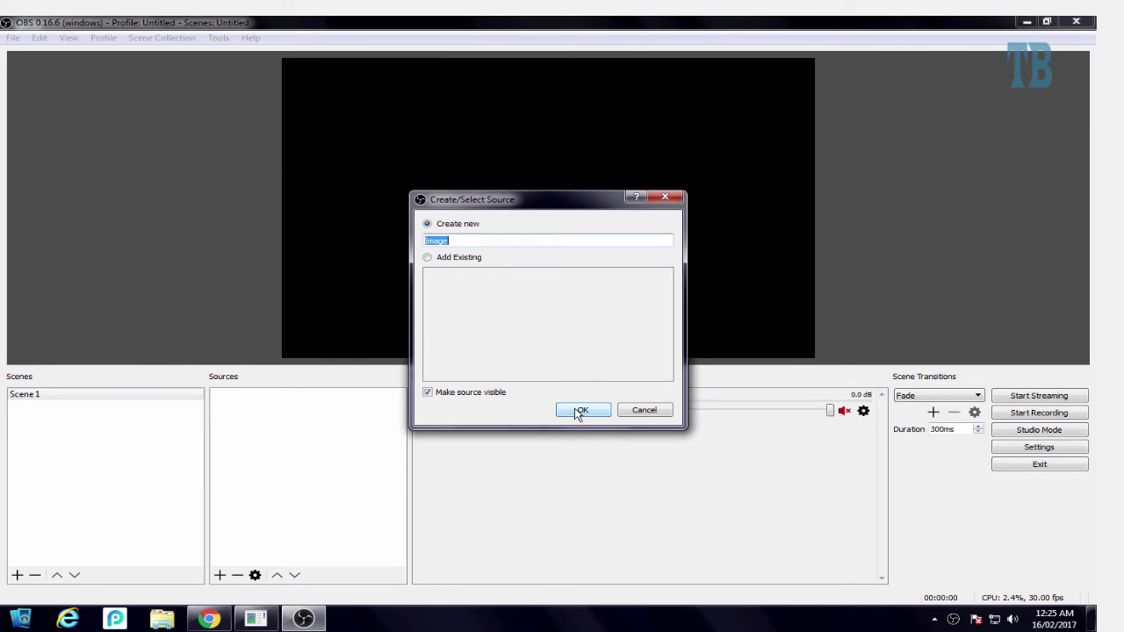
click(580, 411)
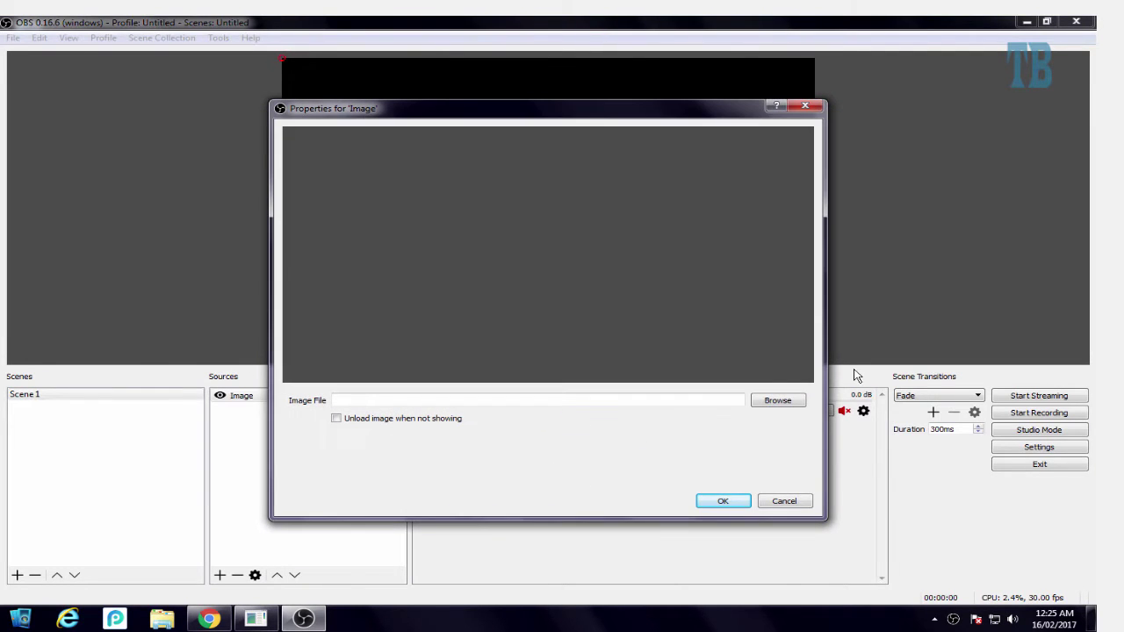
click(787, 407)
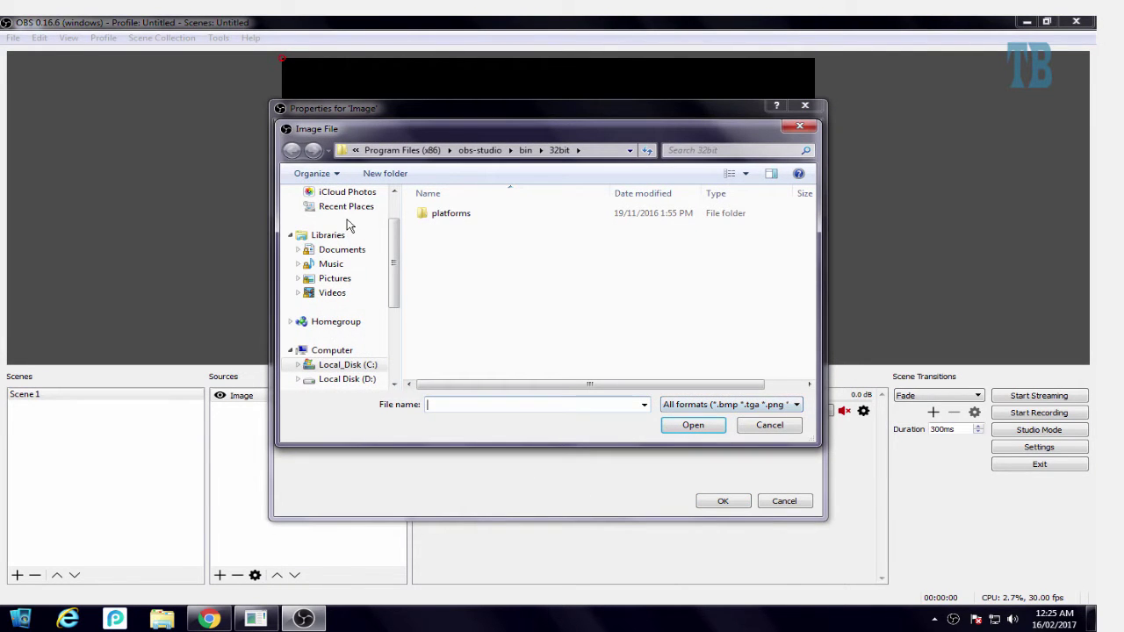
scroll(342, 220, up, 2)
click(335, 212)
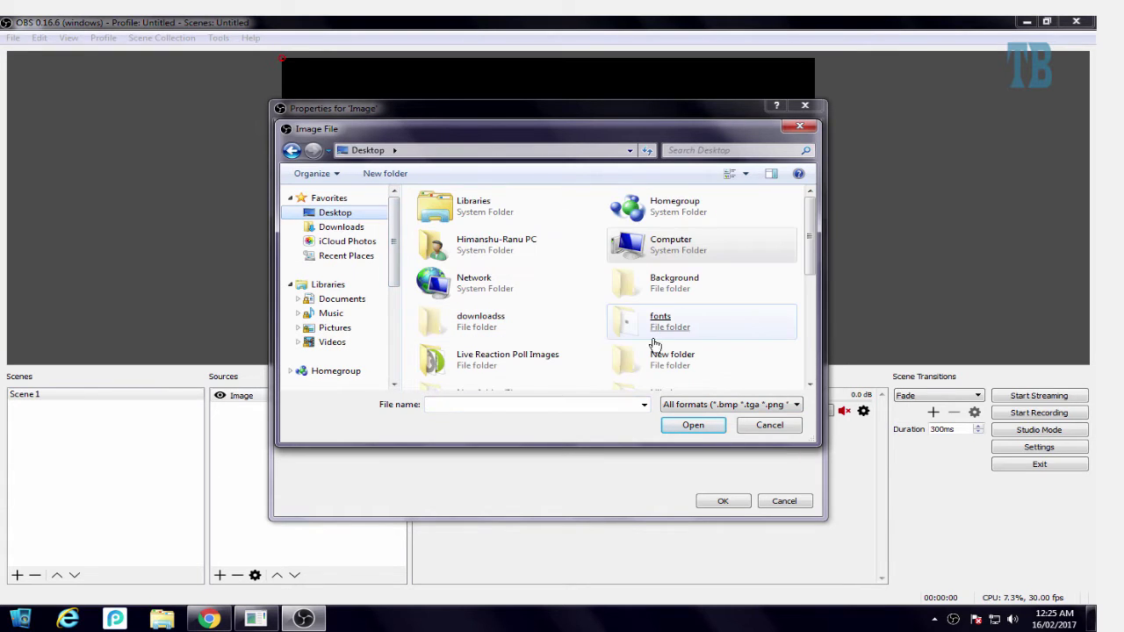
double_click(527, 368)
double_click(536, 253)
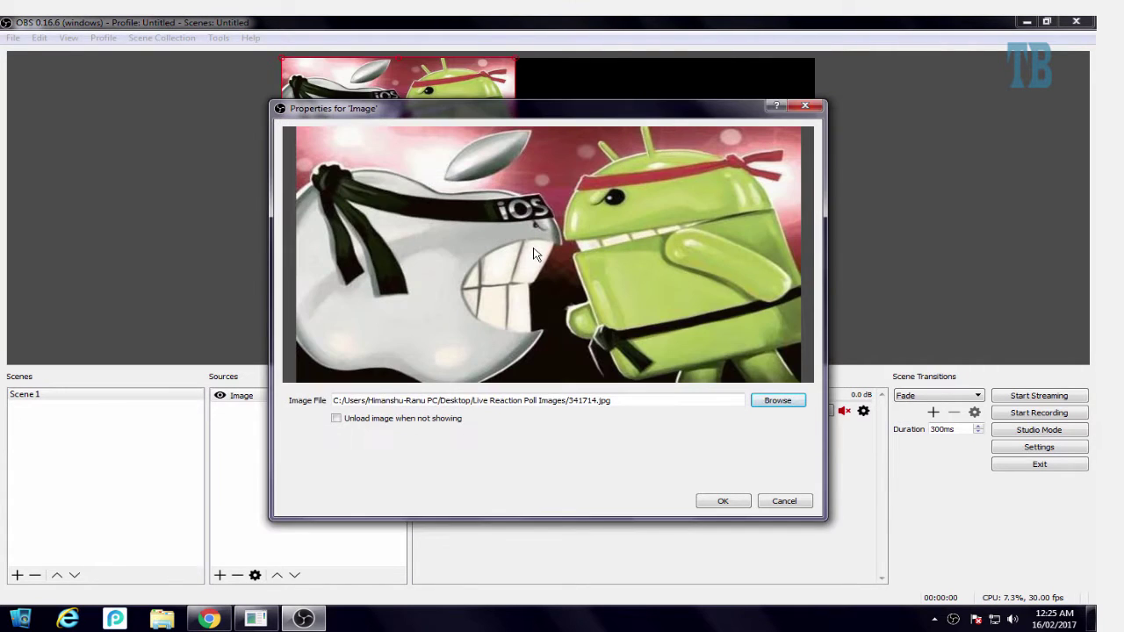
click(723, 501)
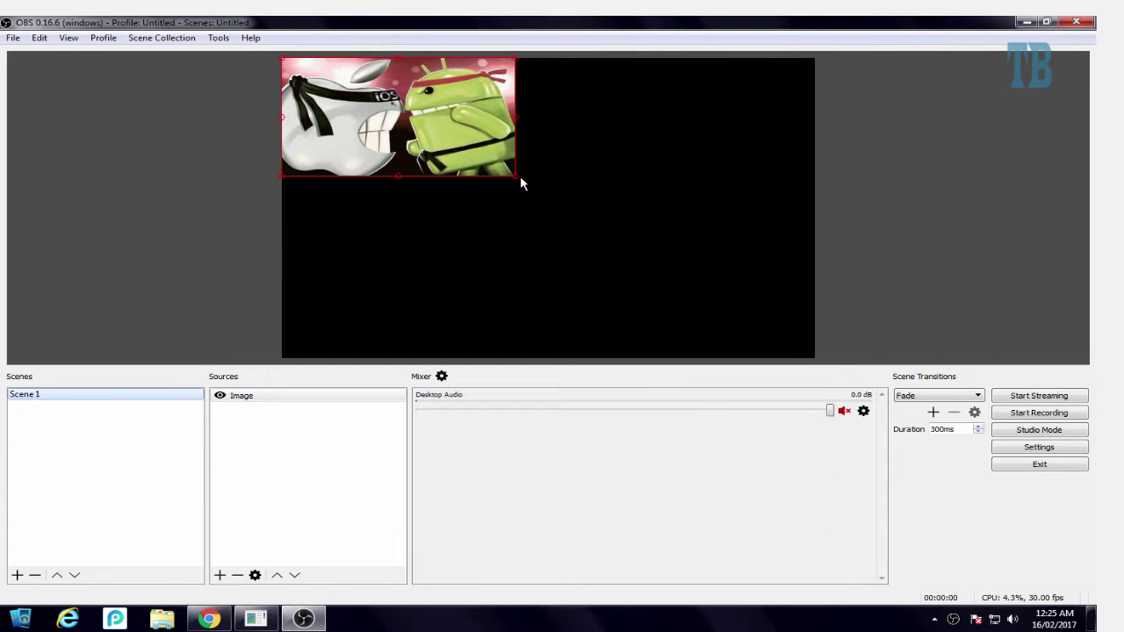
- Enlarge the image source to span the full canvas width and nudge it slightly upward
drag(516, 176, 809, 257)
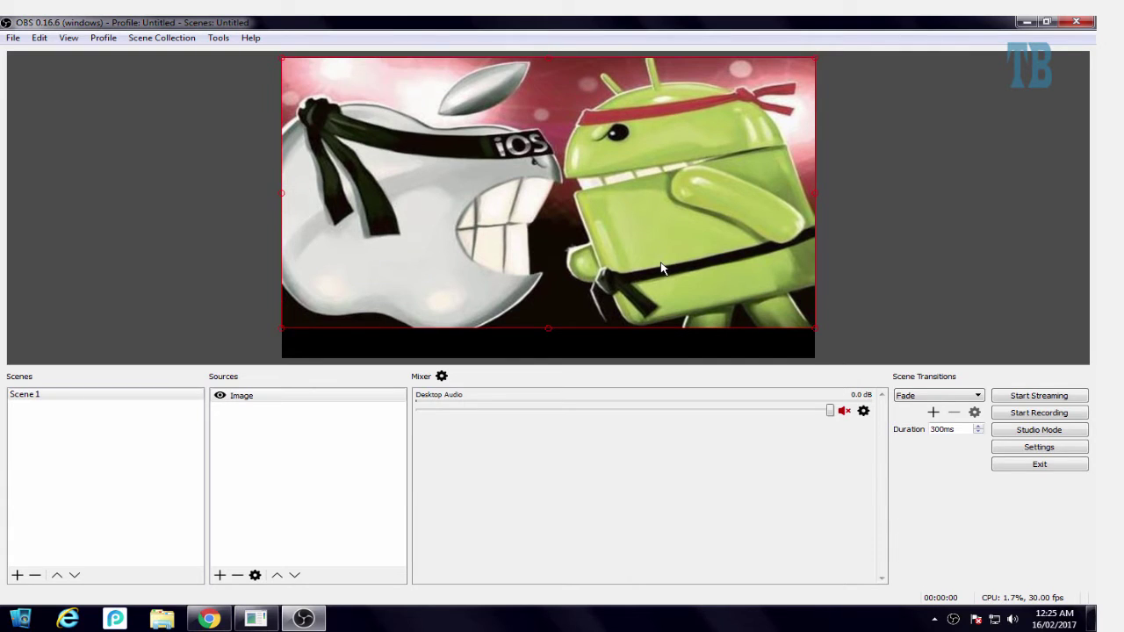
key(Up)
key(Up)
key(Up)
key(Up)
key(Up)
key(Up)
key(Up)
key(Up)
click(920, 230)
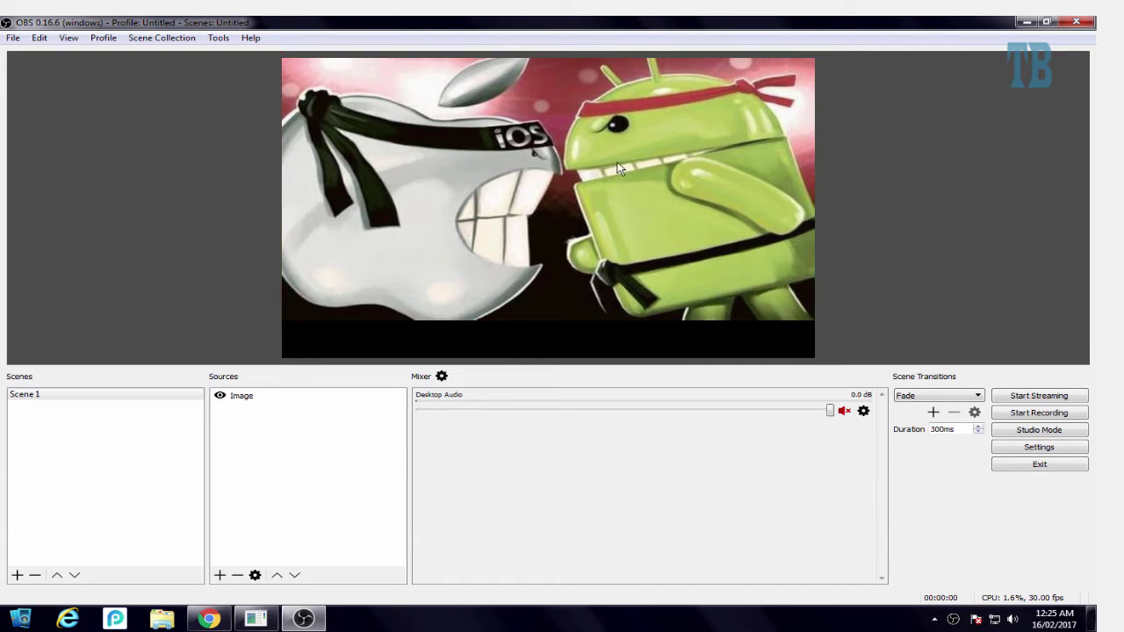
- Switch to Chrome, load livereactionspoll.com in a new tab, and open its Create Poll page
click(303, 619)
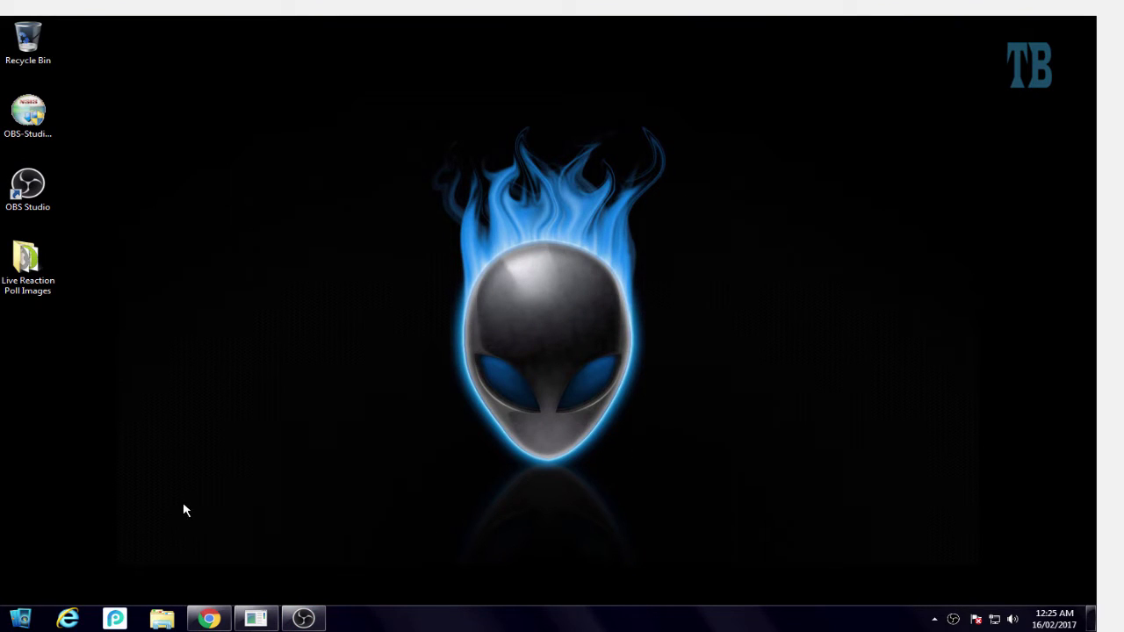
click(221, 619)
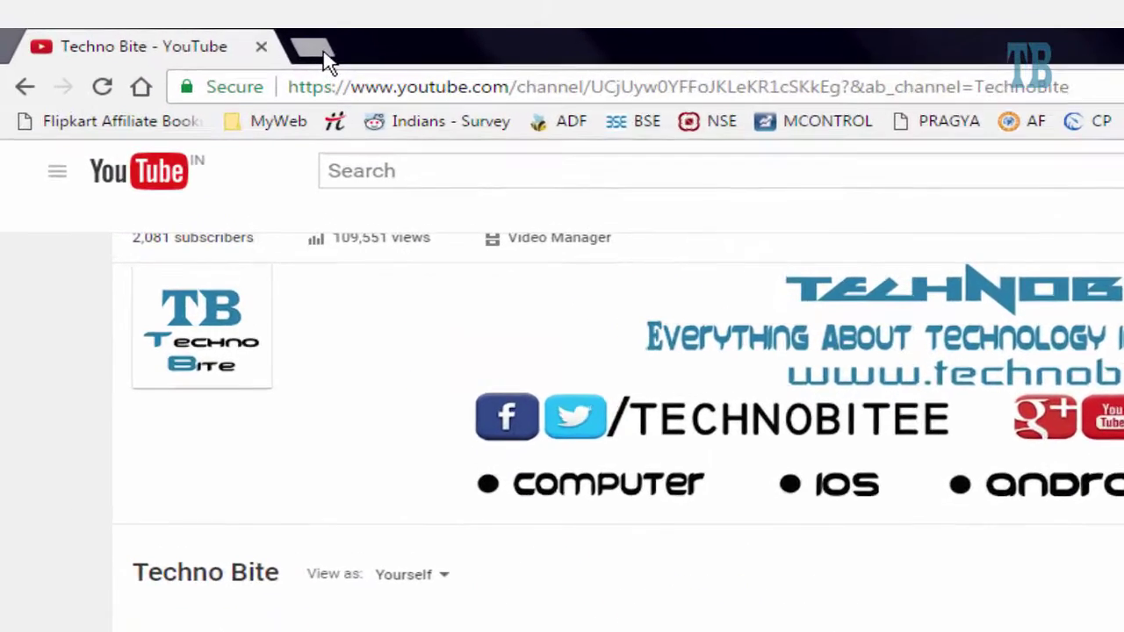
click(218, 35)
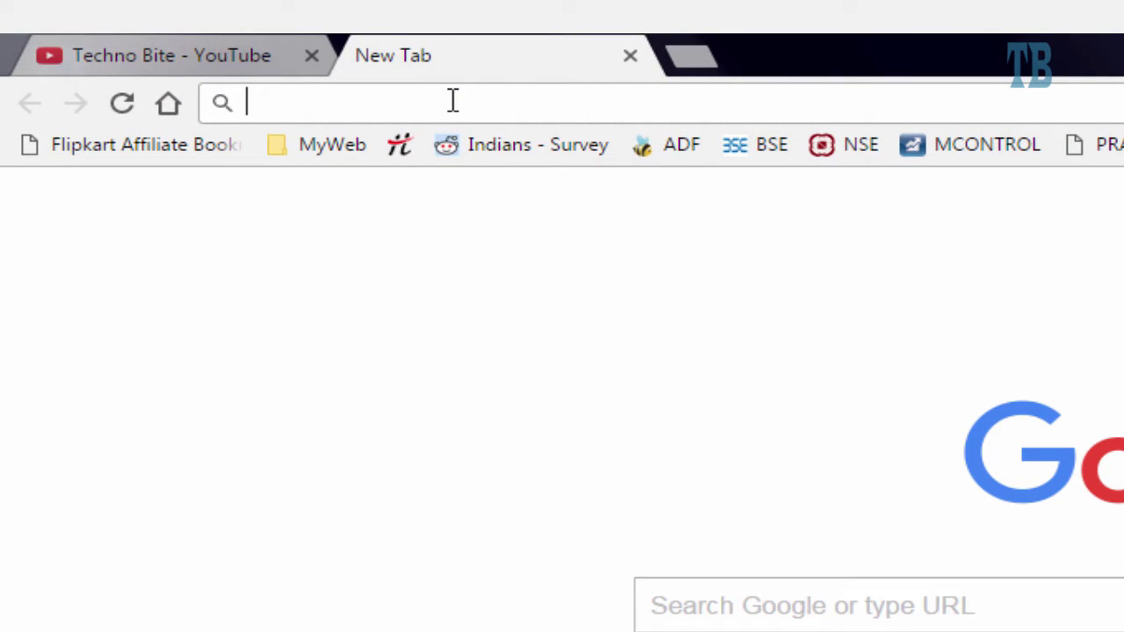
text(live)
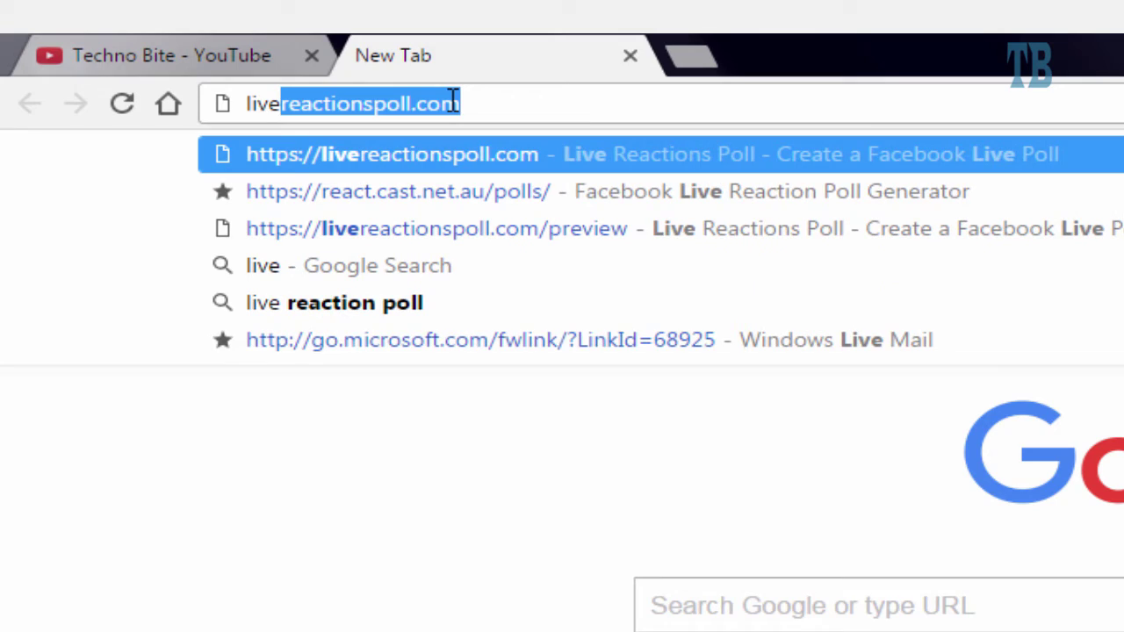
key(Return)
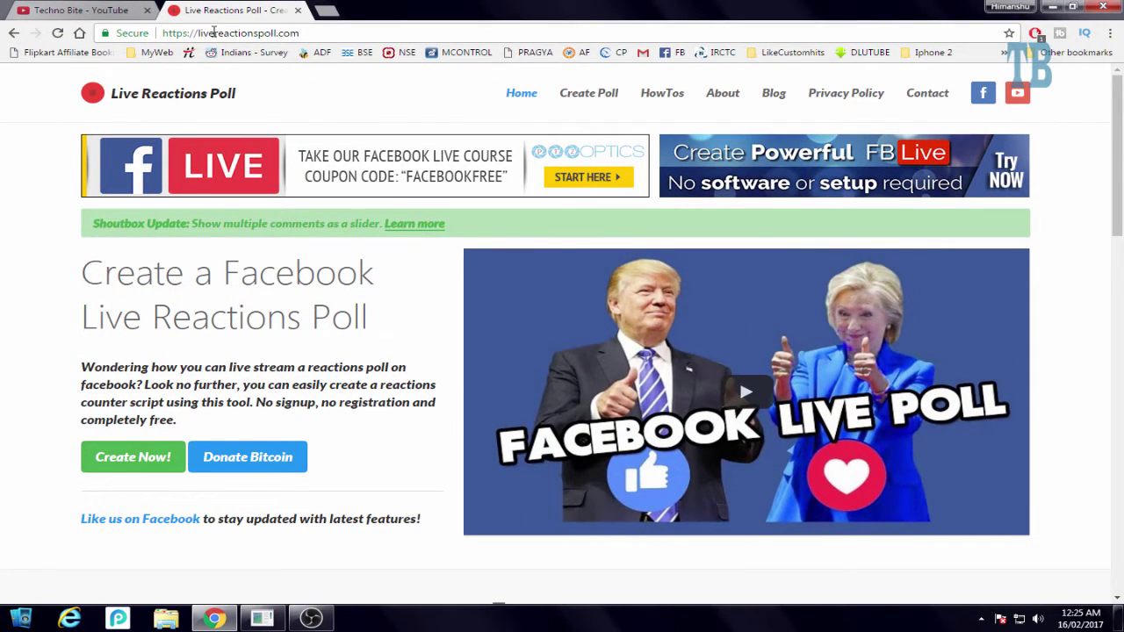
click(588, 94)
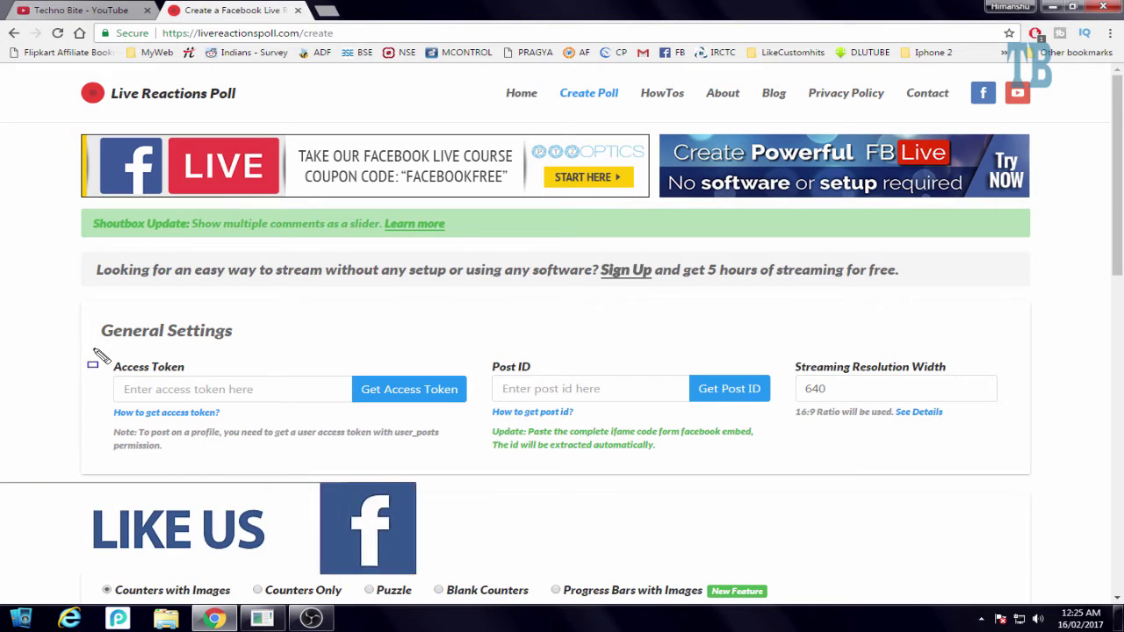
mouse_move(93, 349)
mouse_down()
mouse_move(351, 450)
mouse_move(439, 463)
mouse_up()
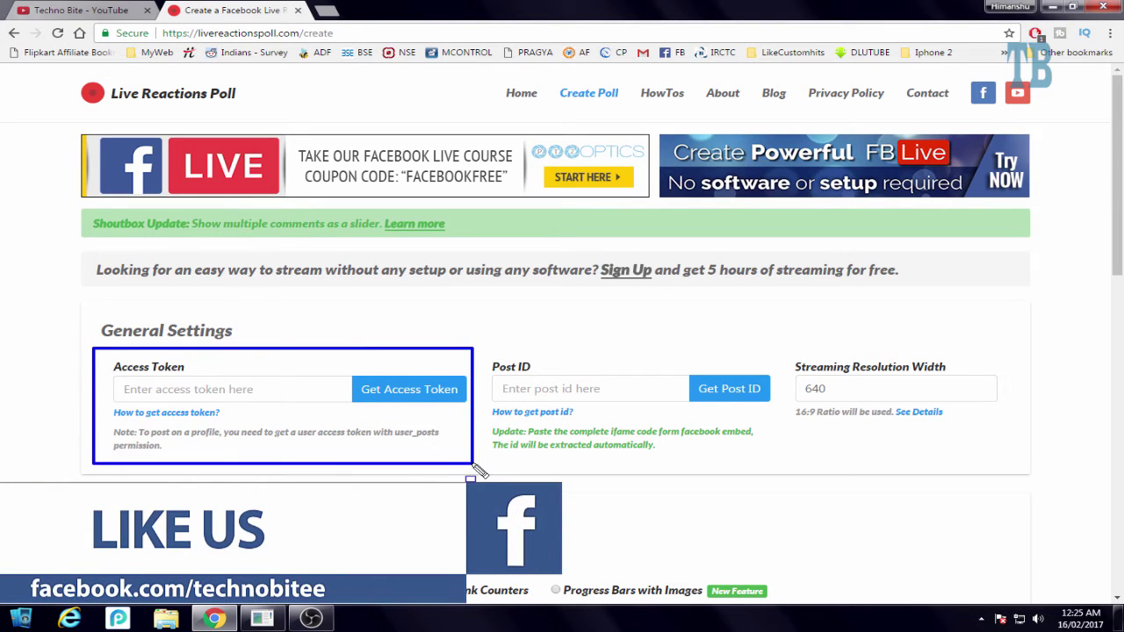
mouse_move(476, 350)
mouse_down()
mouse_move(694, 457)
mouse_move(783, 466)
mouse_up()
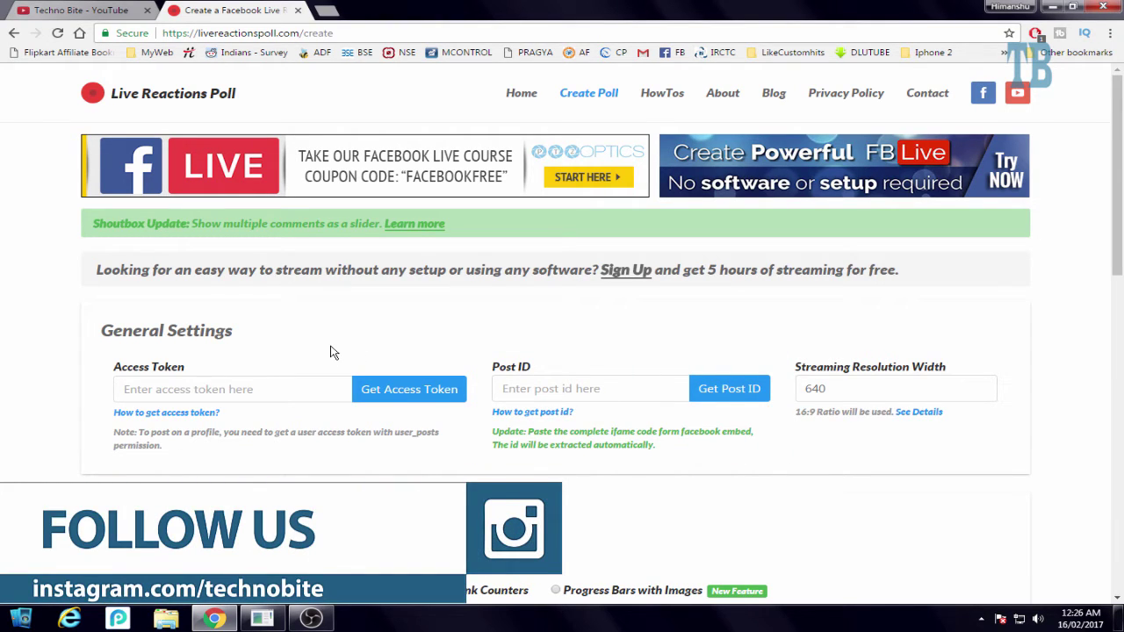
- Generate a user access token in Facebook's Graph API Explorer for the poll page, keeping the preselected permissions
click(408, 392)
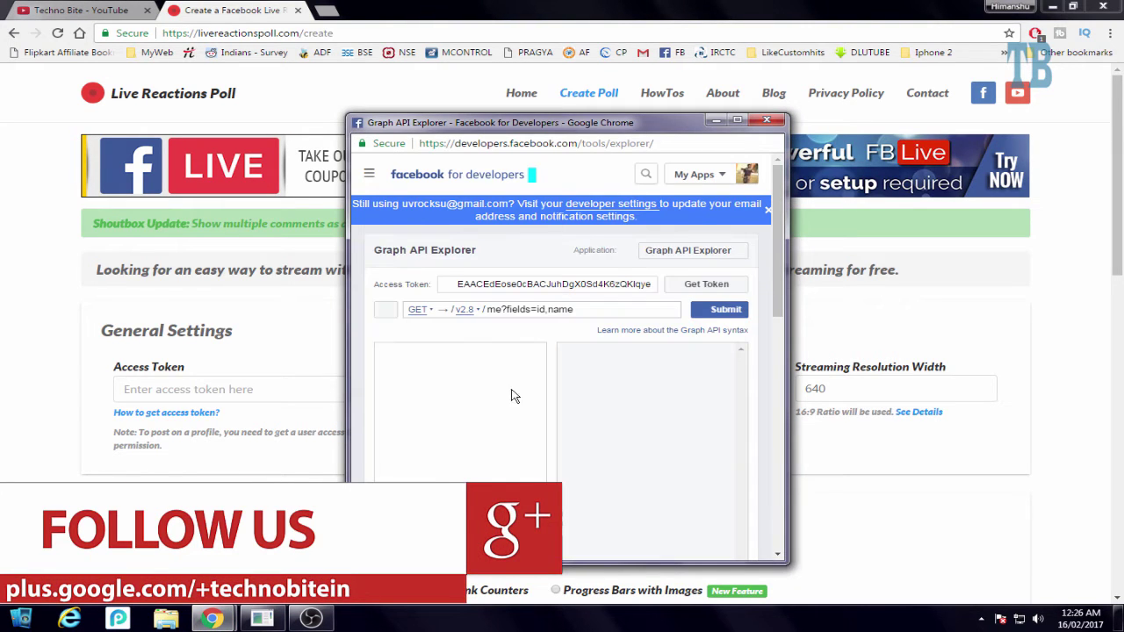
click(738, 121)
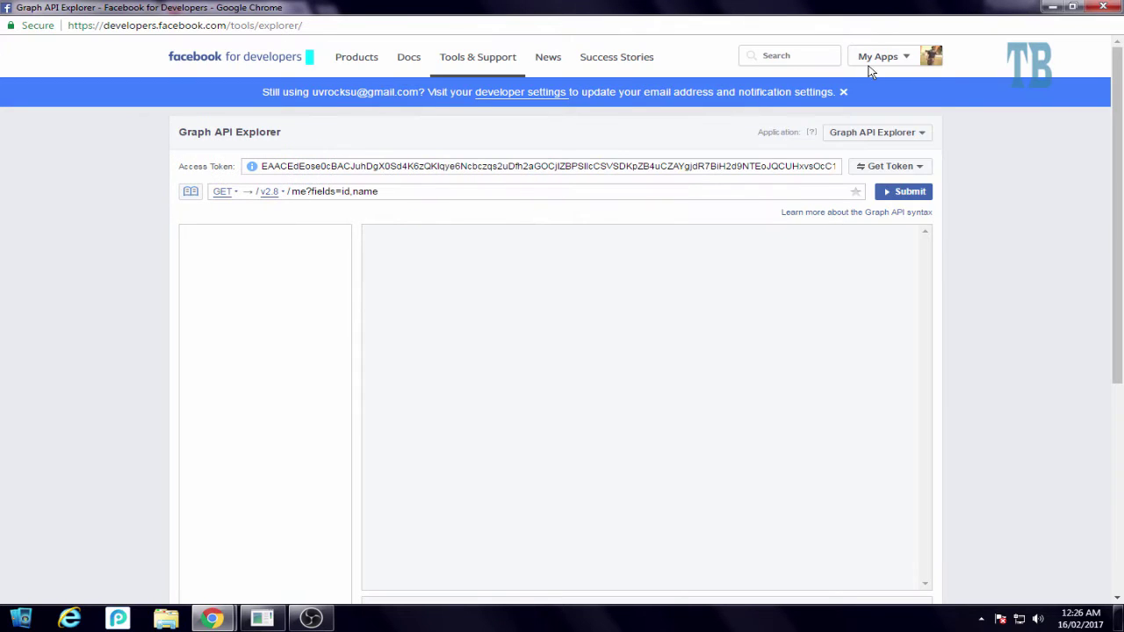
mouse_move(874, 64)
click(914, 169)
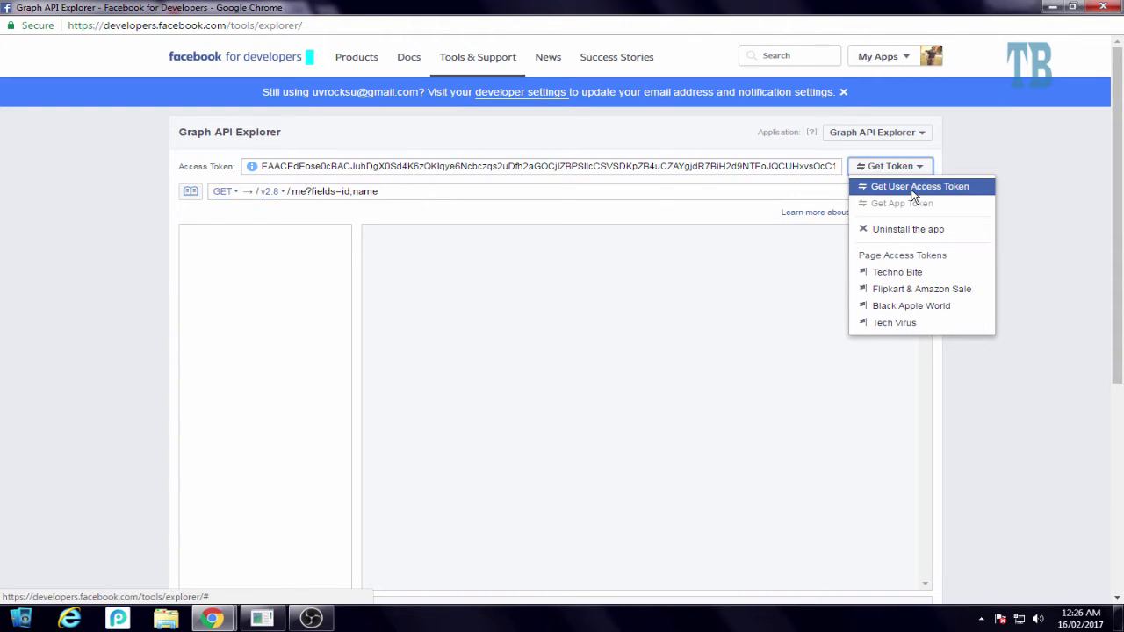
click(913, 187)
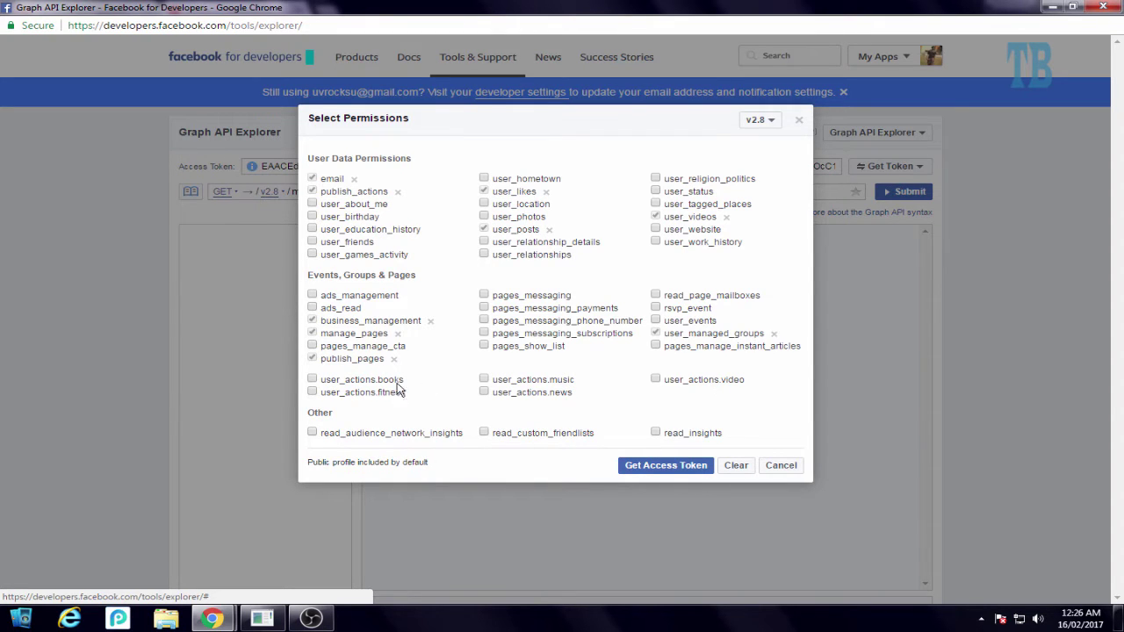
click(660, 467)
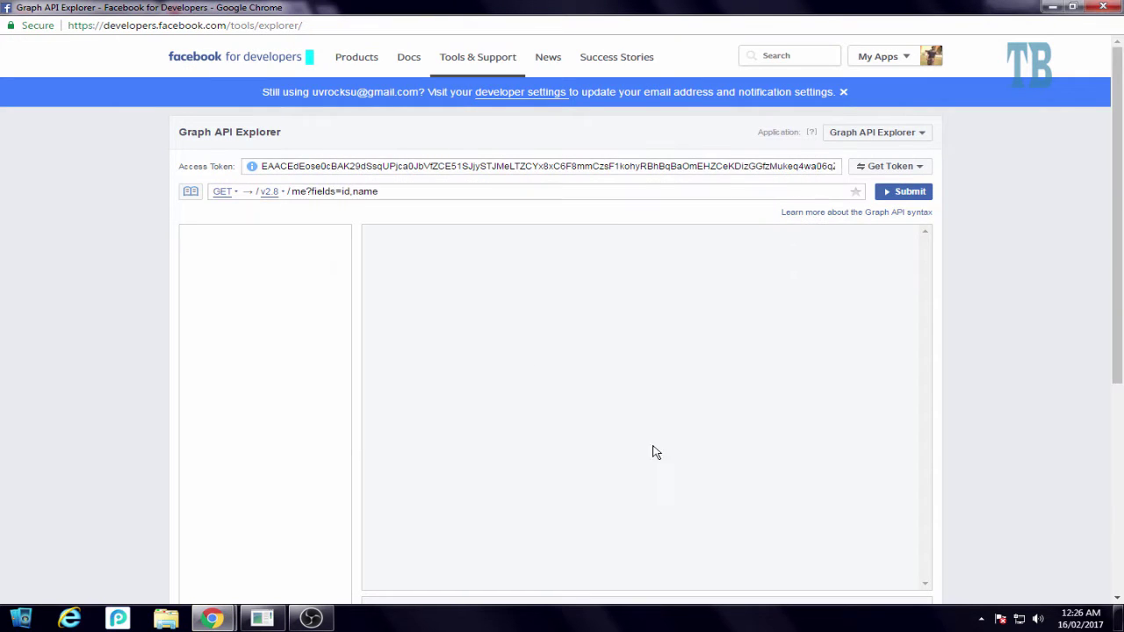
- Copy the generated access token, submit the me?fields=id,name query, close the explorer and paste the token into the poll's Access Token field
click(463, 167)
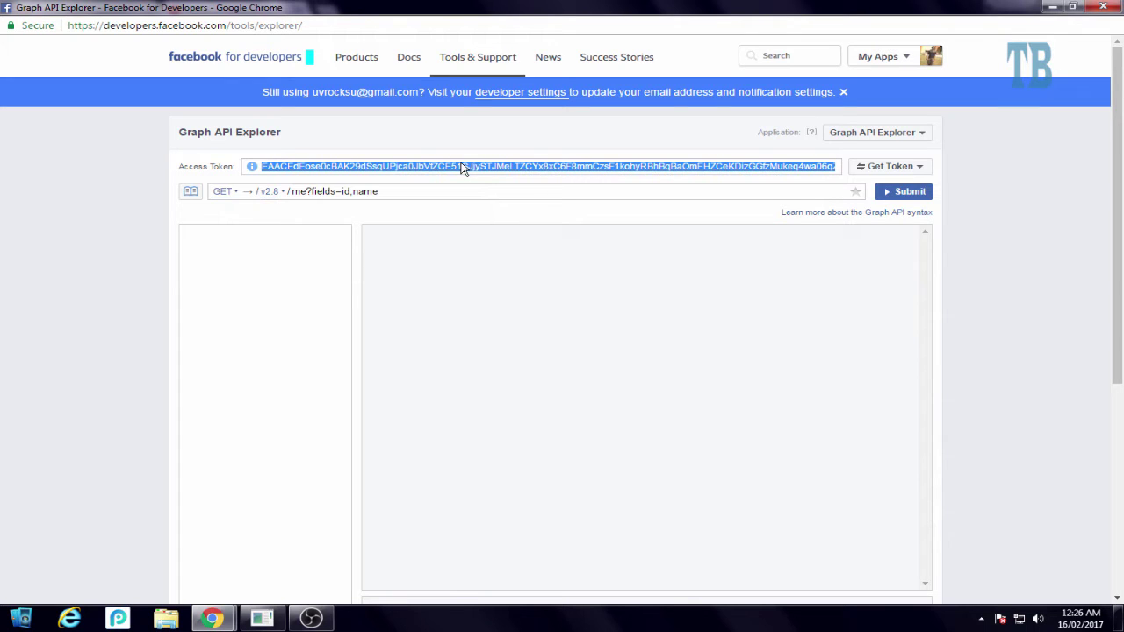
click(898, 191)
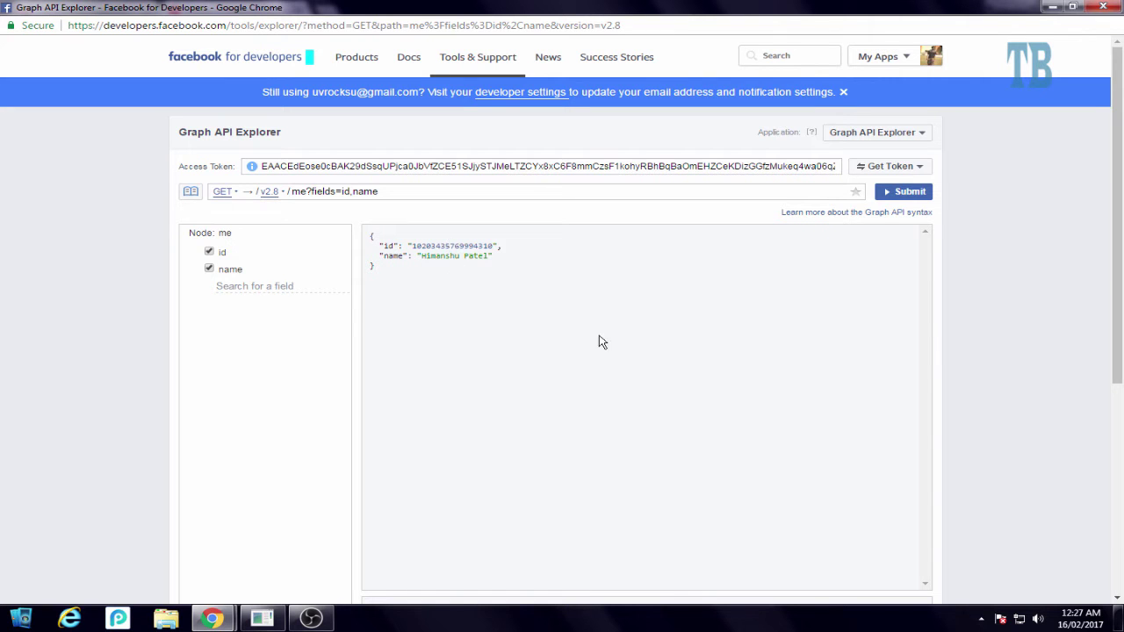
click(1101, 7)
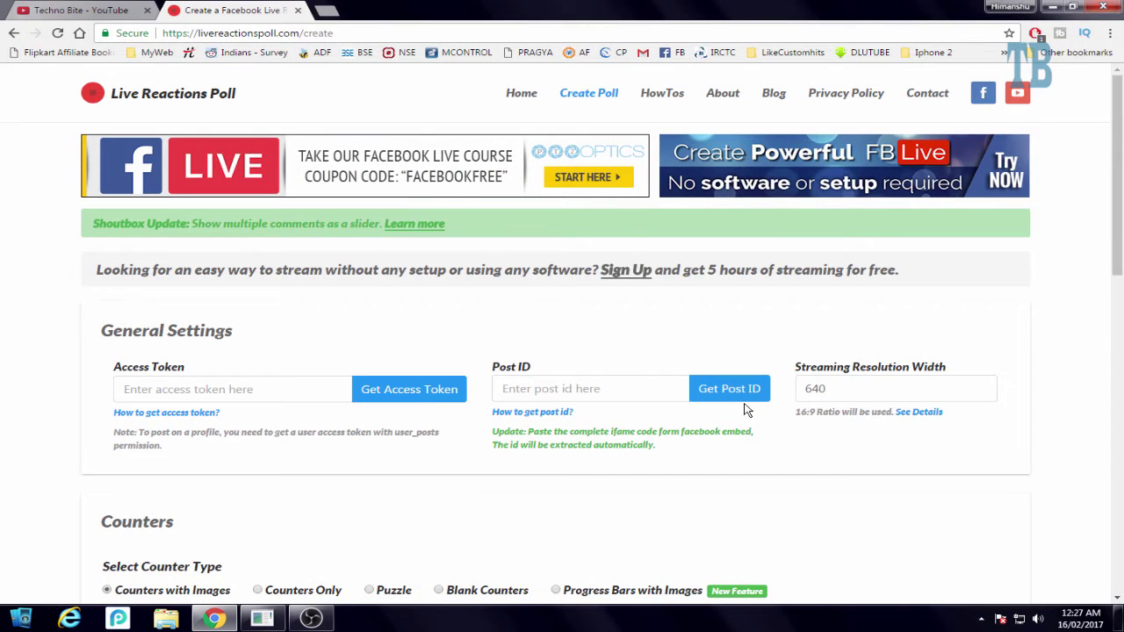
click(241, 395)
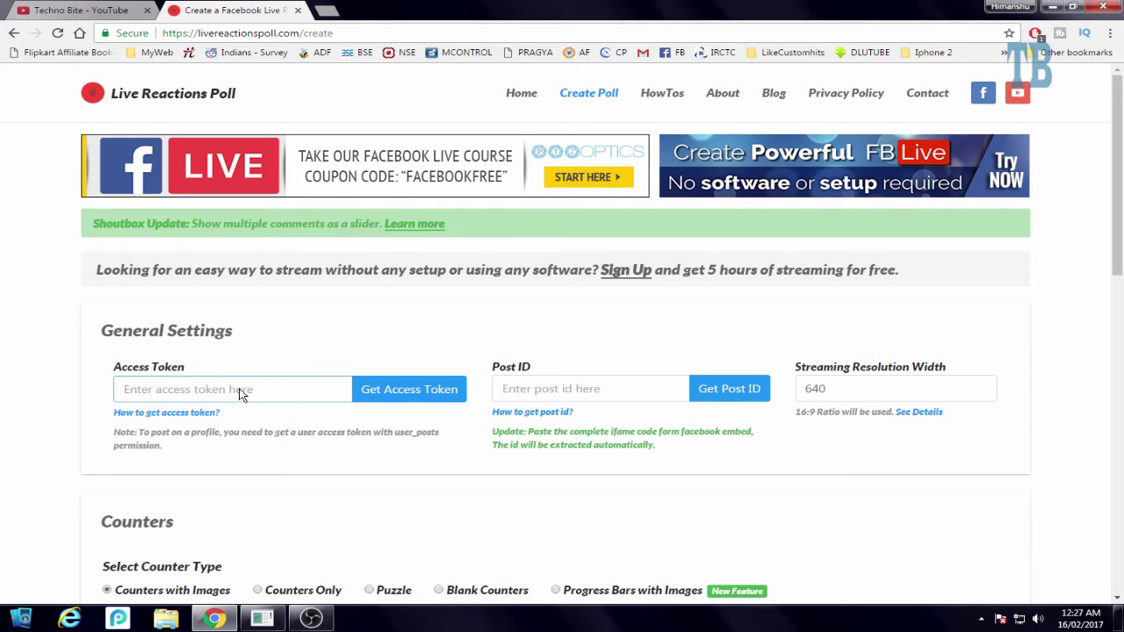
key(ctrl+v)
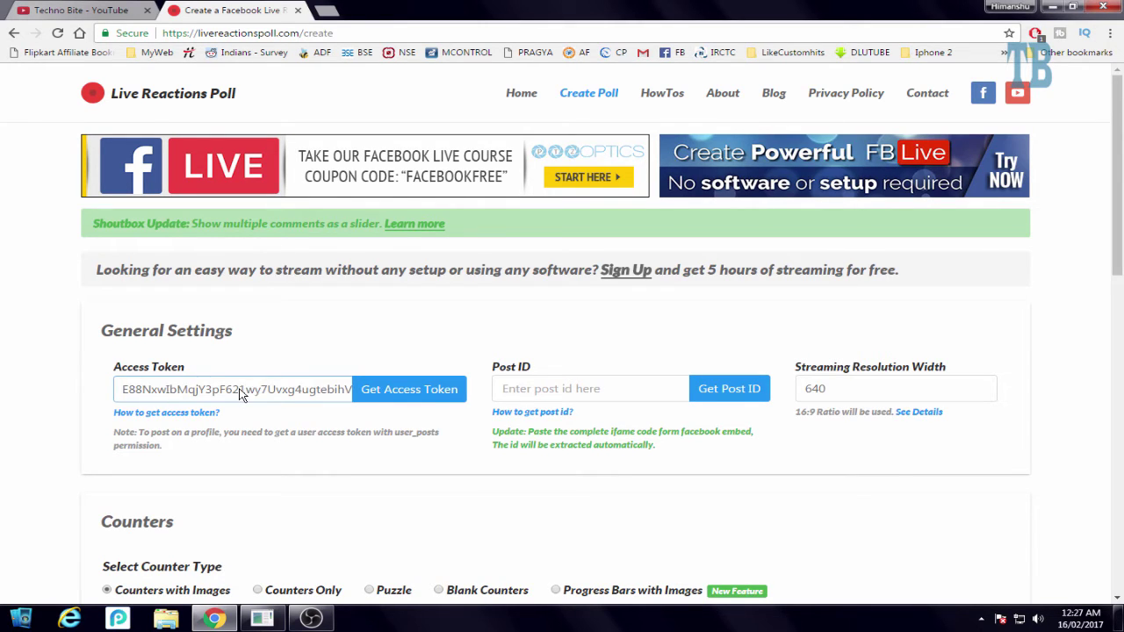
click(313, 323)
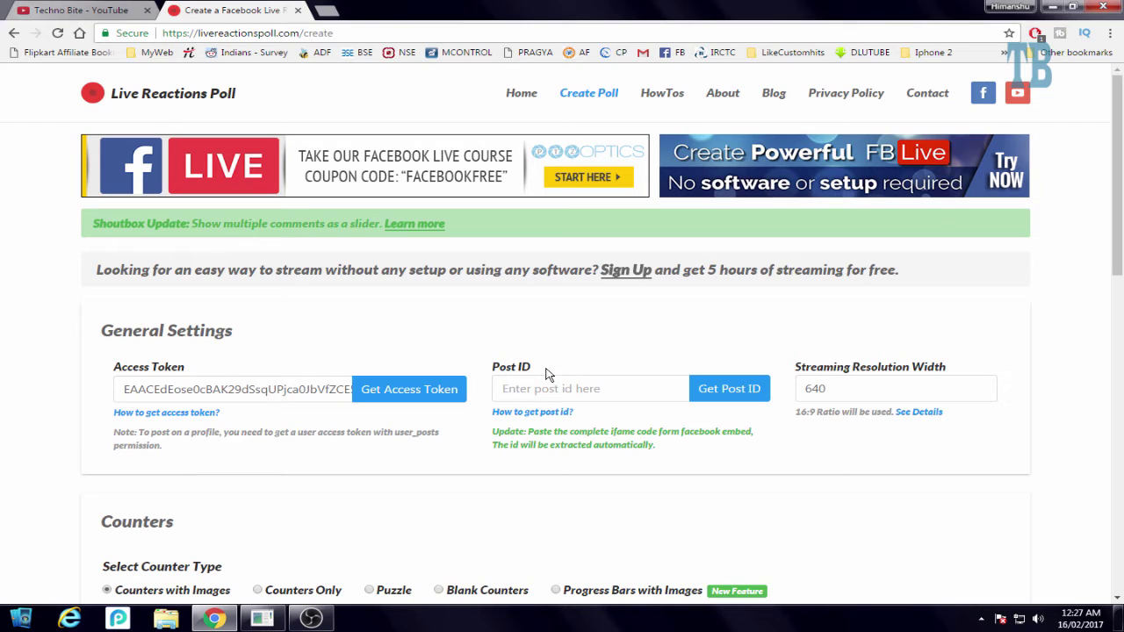
- Open the Techno Bite Facebook page in a new tab and create a new live video from its Video library
click(329, 12)
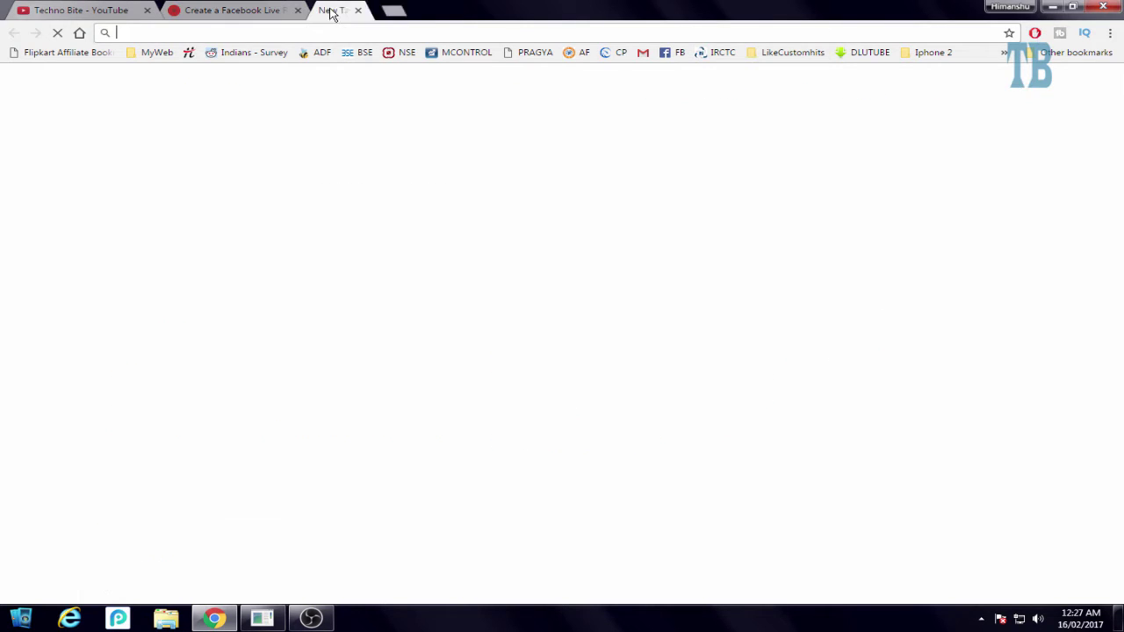
text(facebook.com)
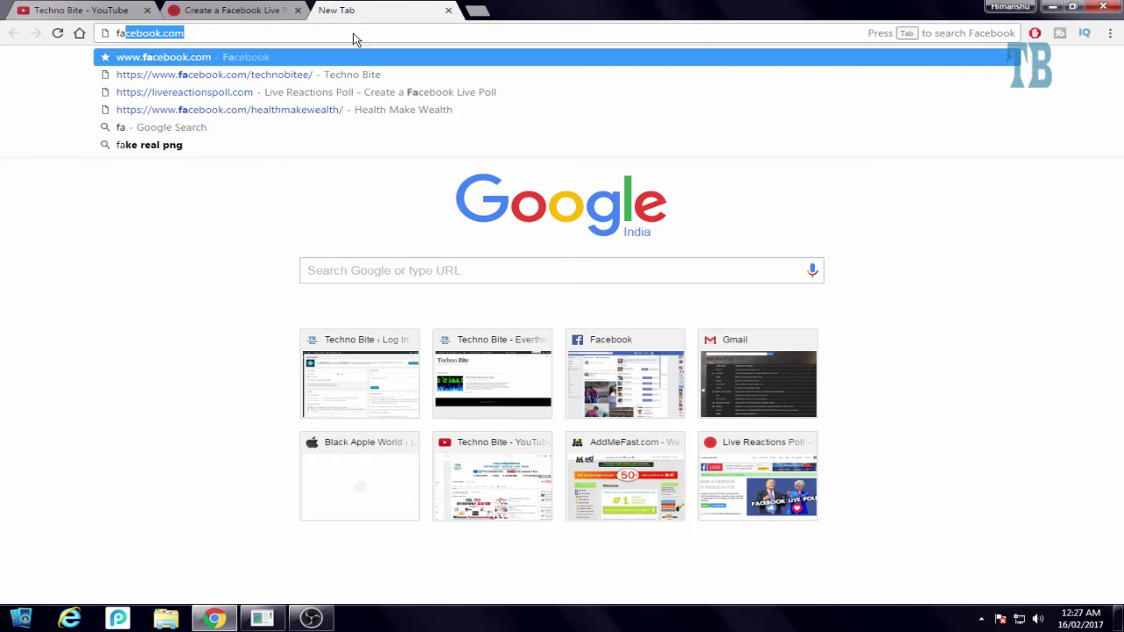
click(350, 75)
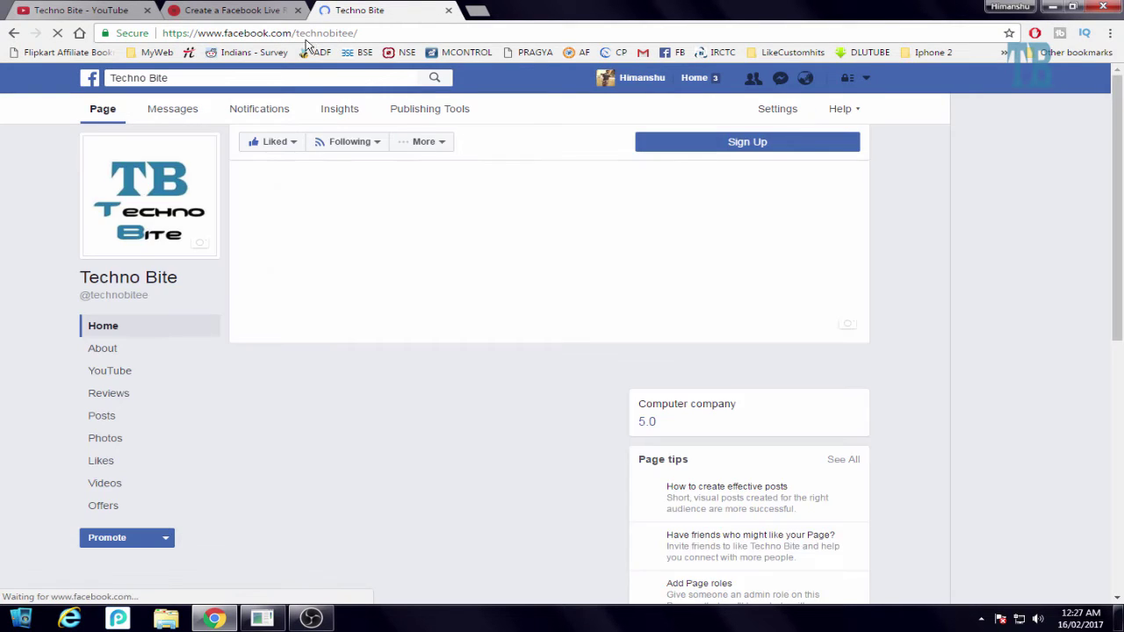
click(433, 109)
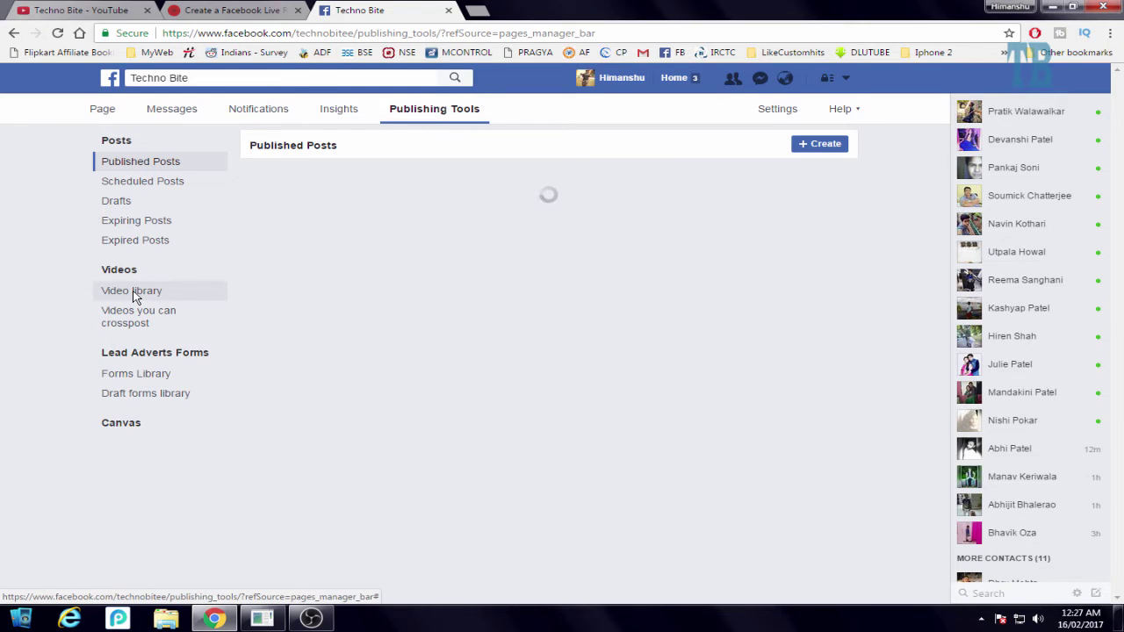
click(134, 295)
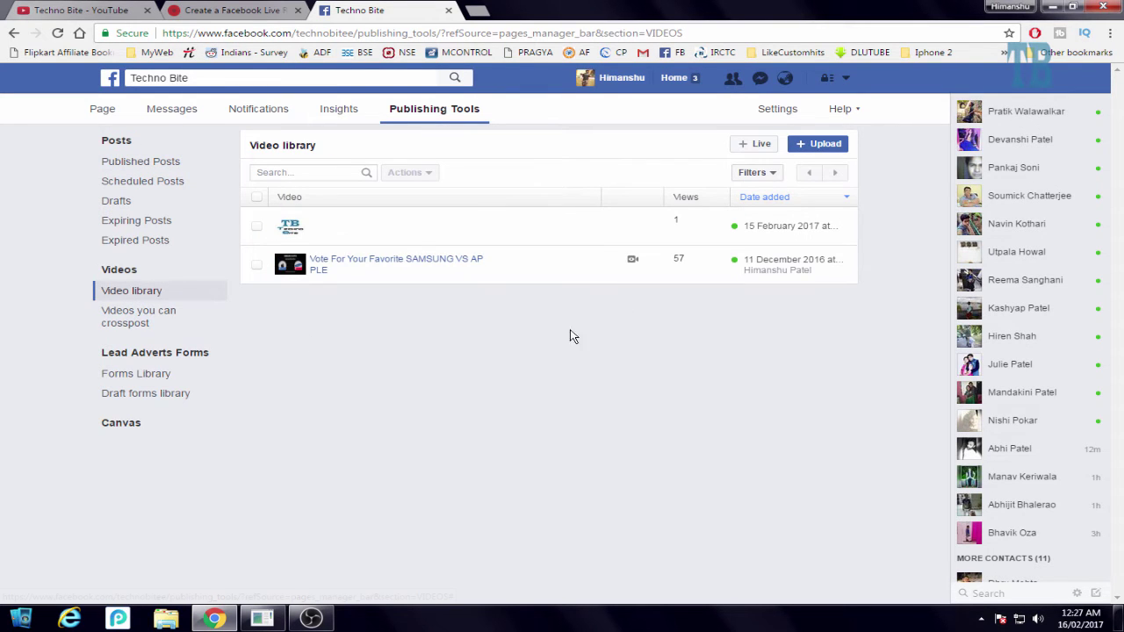
click(736, 147)
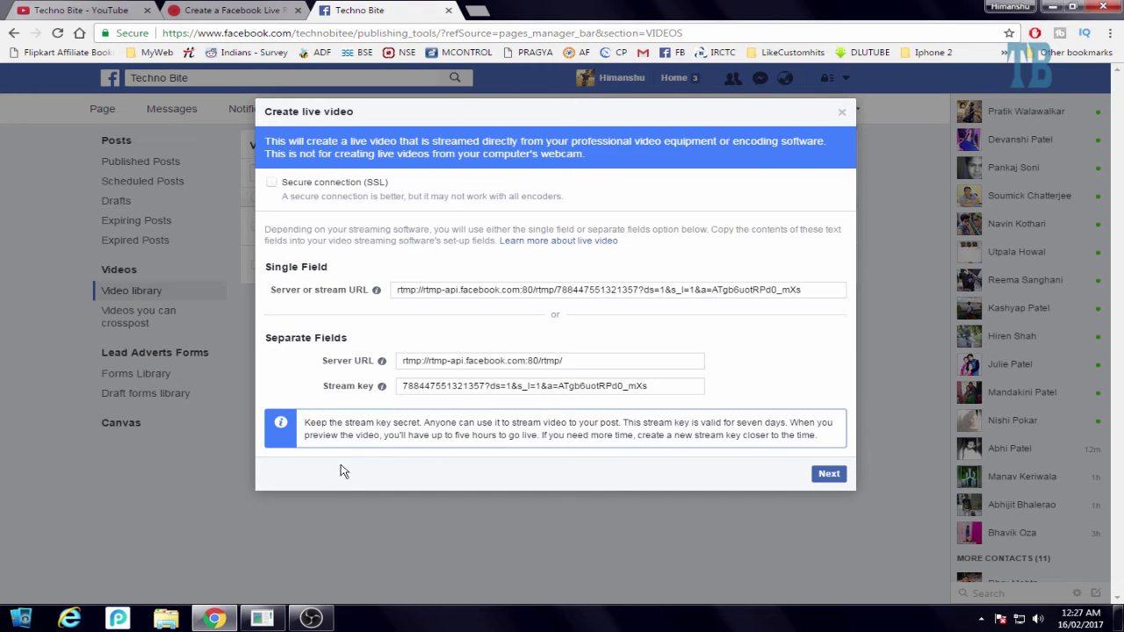
- Copy the live video's stream key, switch to OBS Studio and save it as the stream key in the Facebook Live stream settings
click(449, 389)
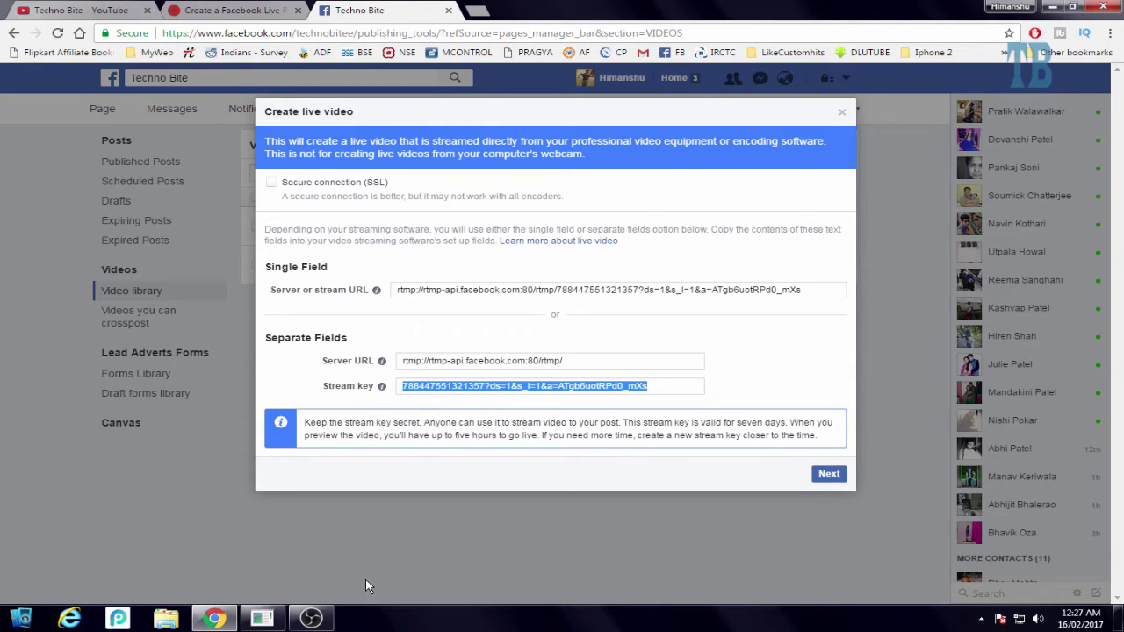
click(312, 619)
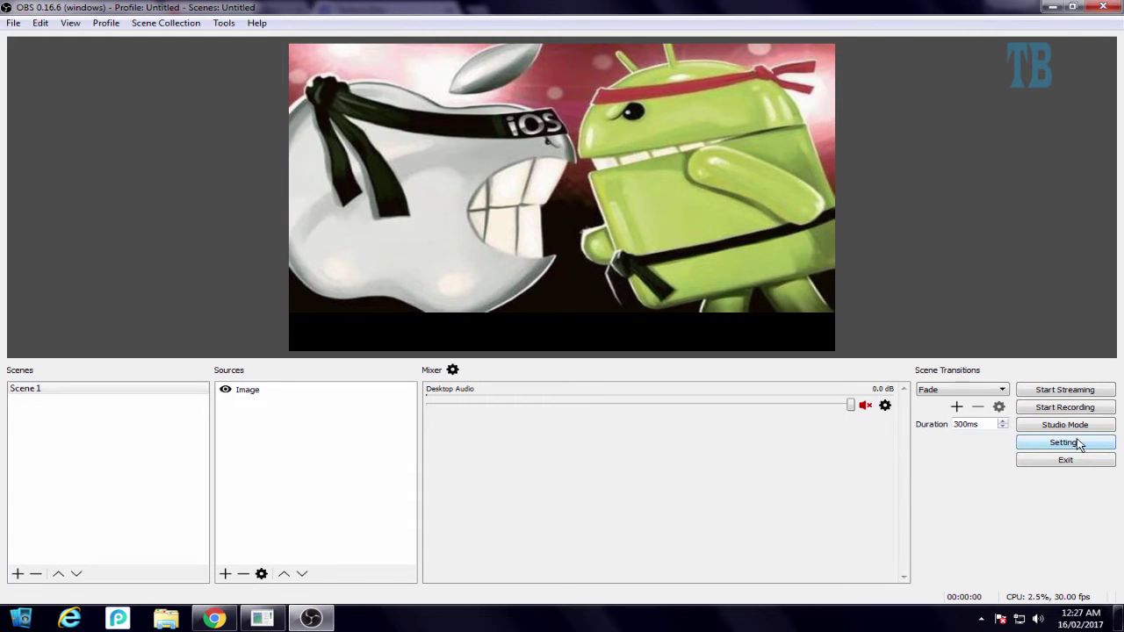
click(1076, 445)
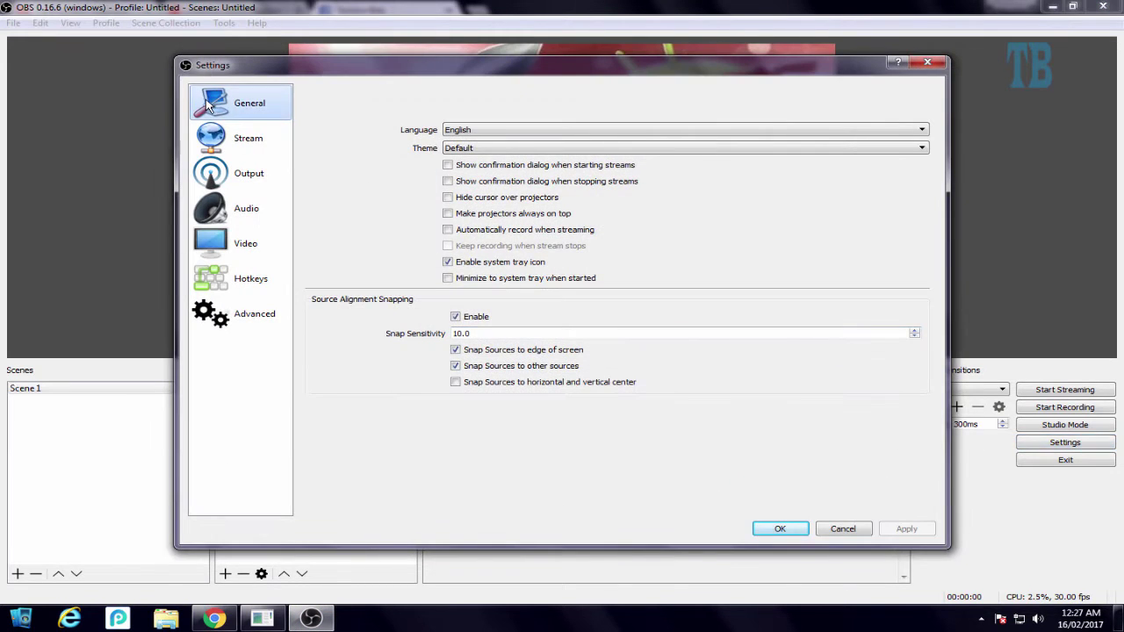
click(237, 151)
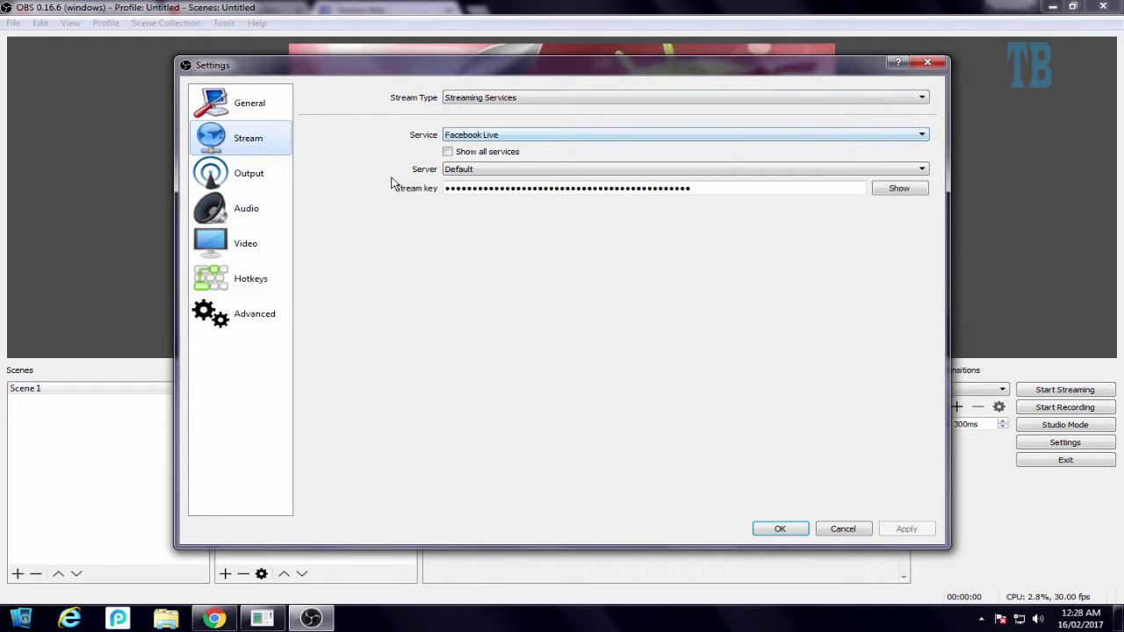
double_click(494, 196)
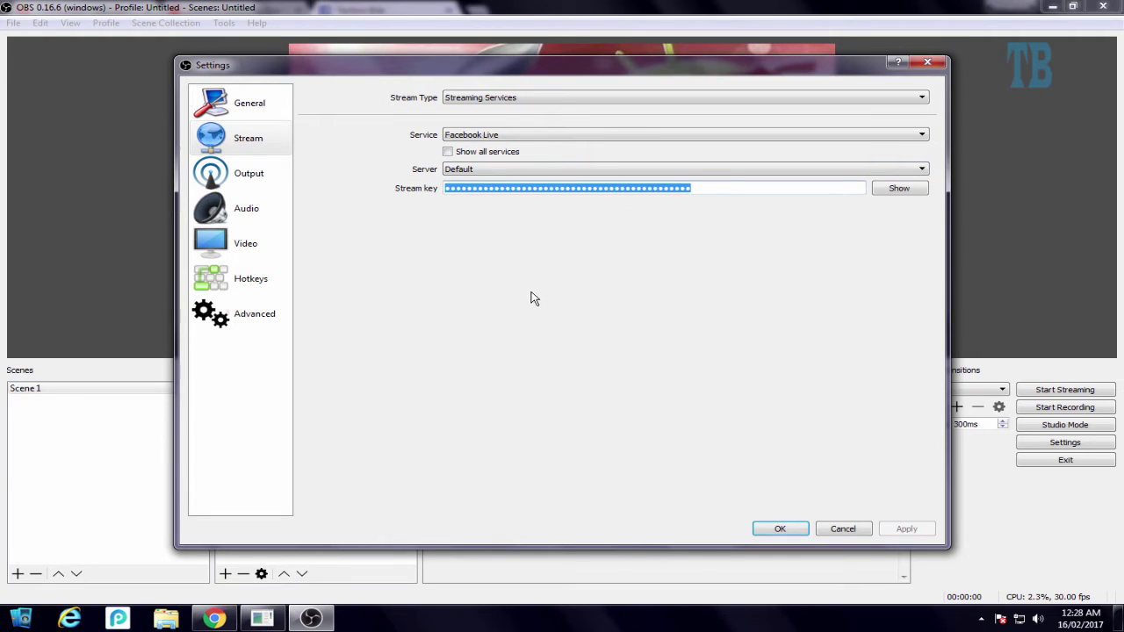
key(ctrl+v)
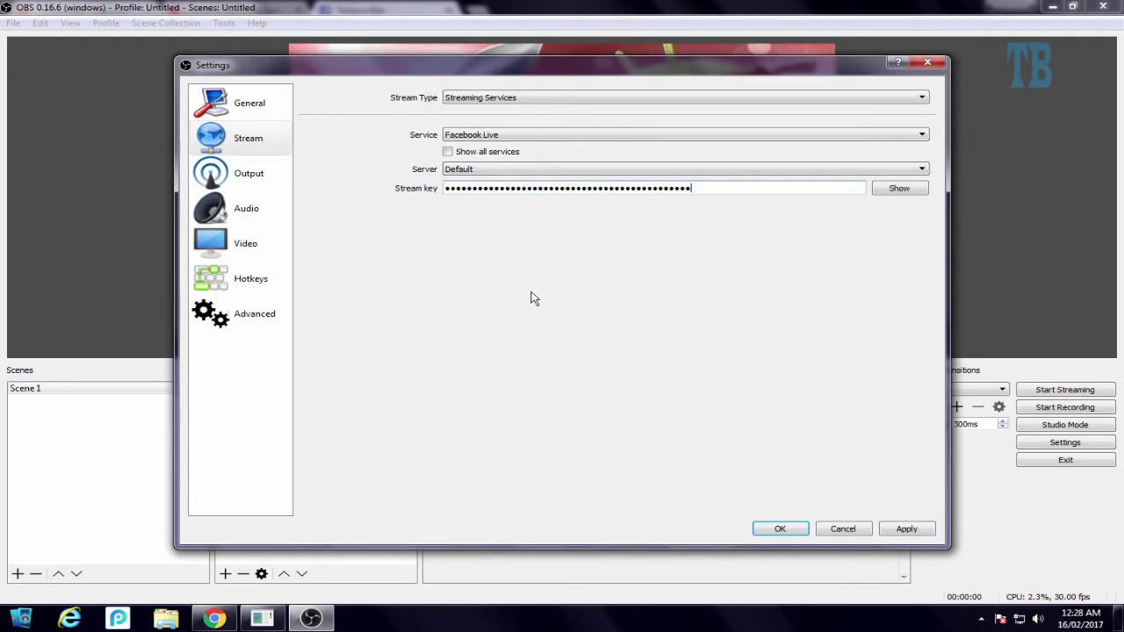
click(899, 531)
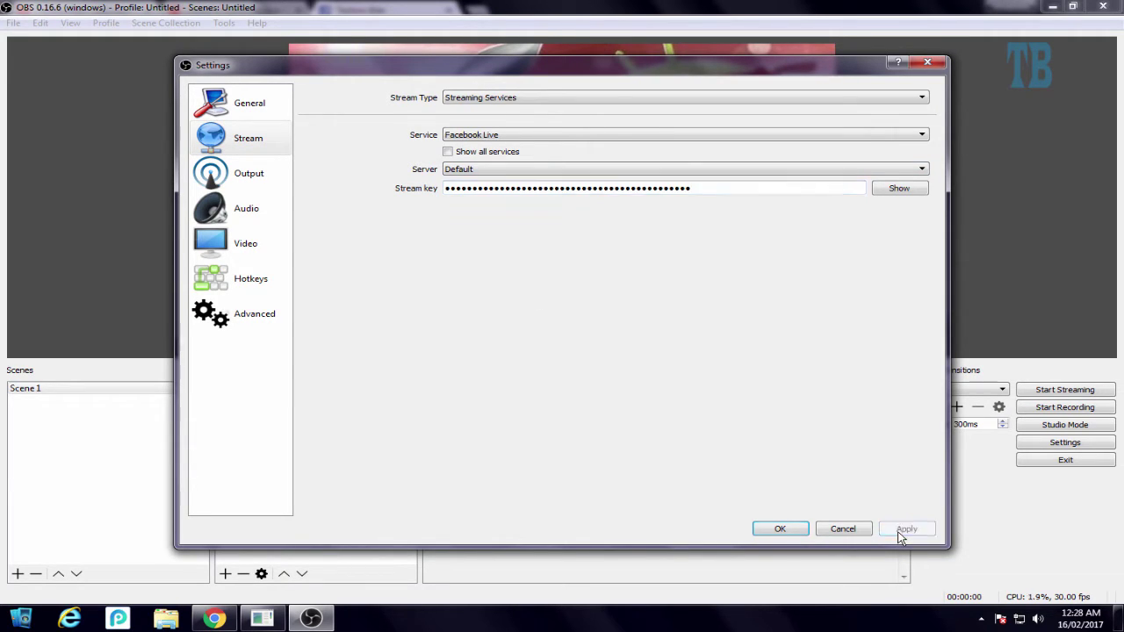
click(779, 530)
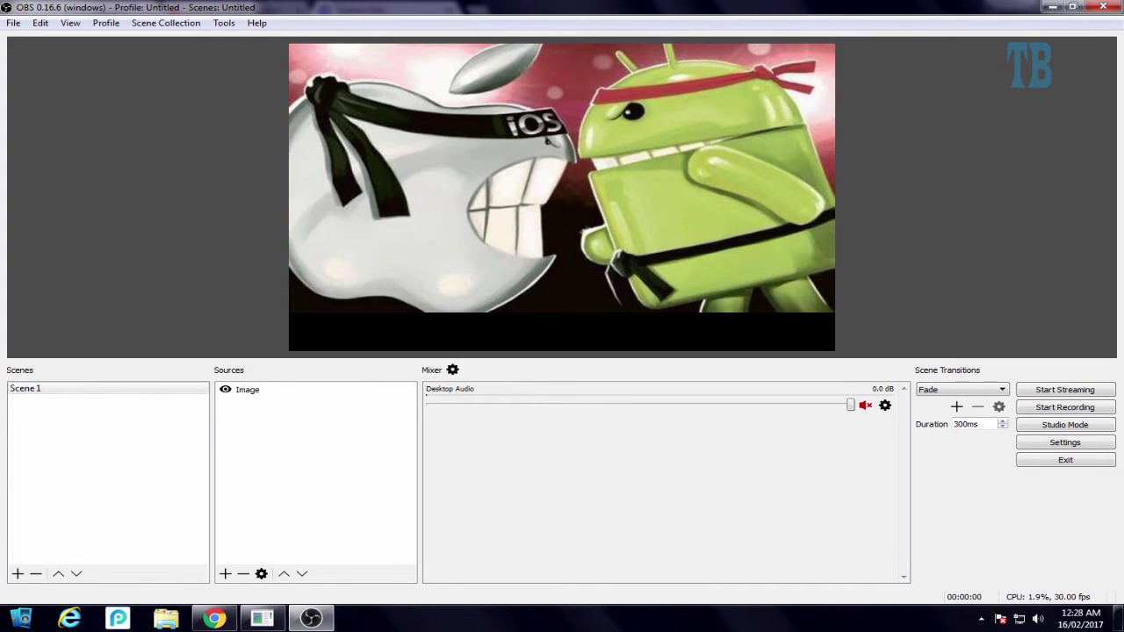
- Return to Chrome, advance the live video setup past the stream details and copy the video's embed code to the clipboard
click(311, 619)
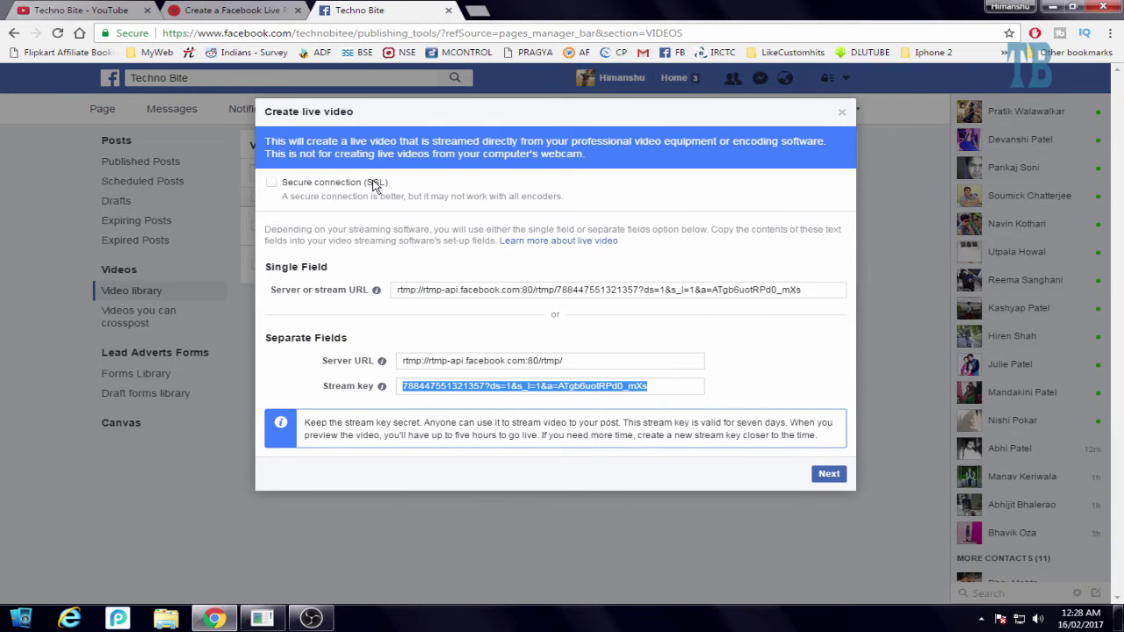
click(311, 616)
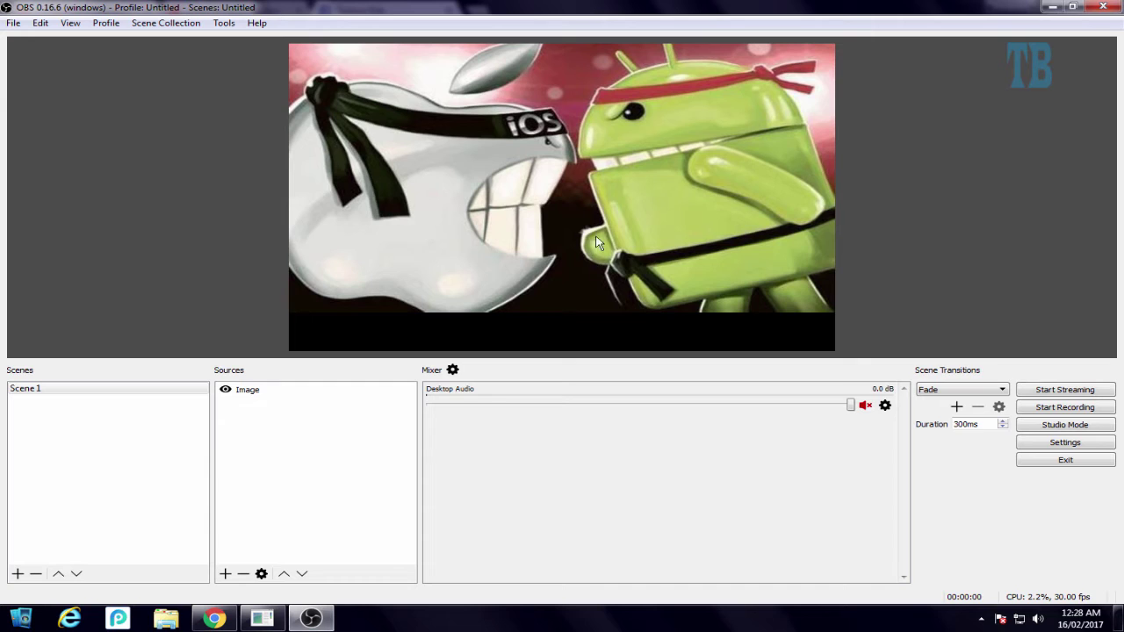
click(214, 618)
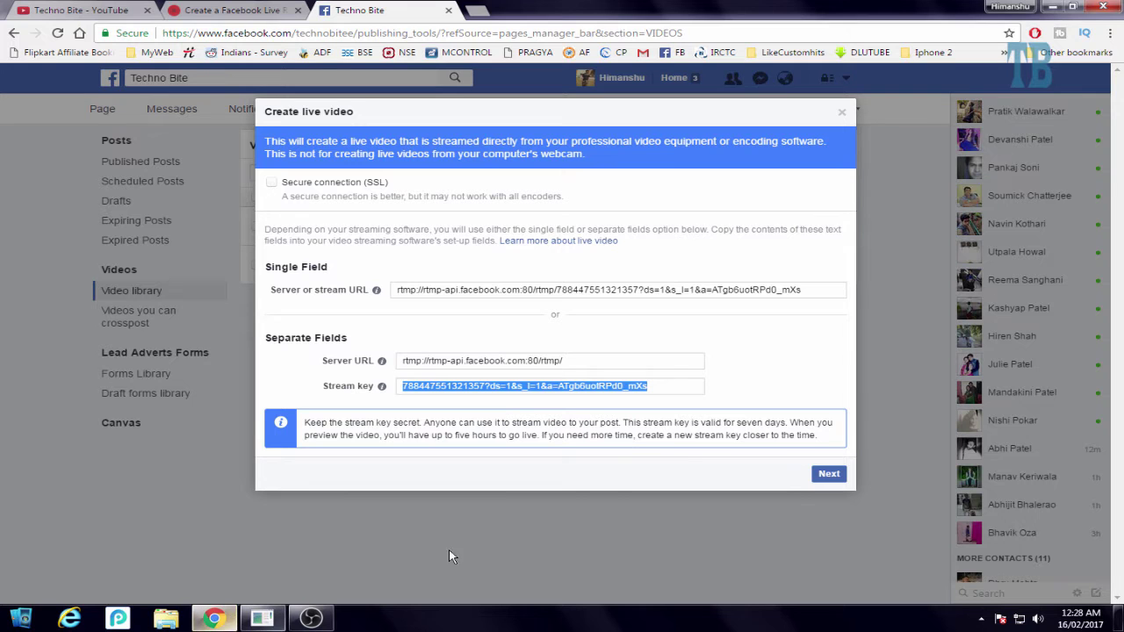
click(829, 475)
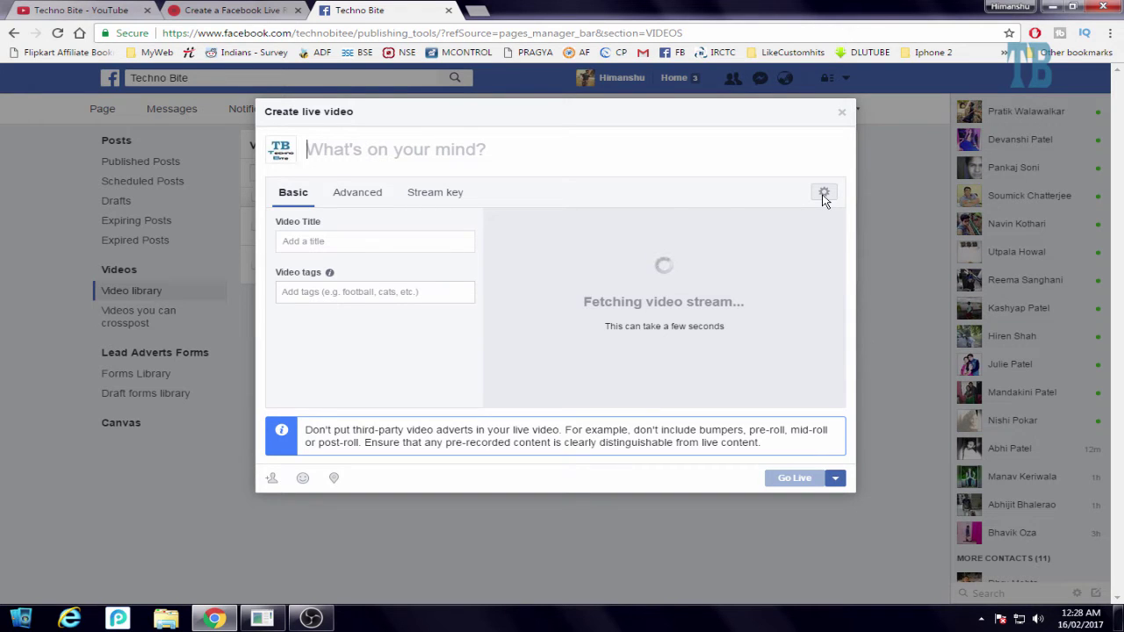
click(824, 195)
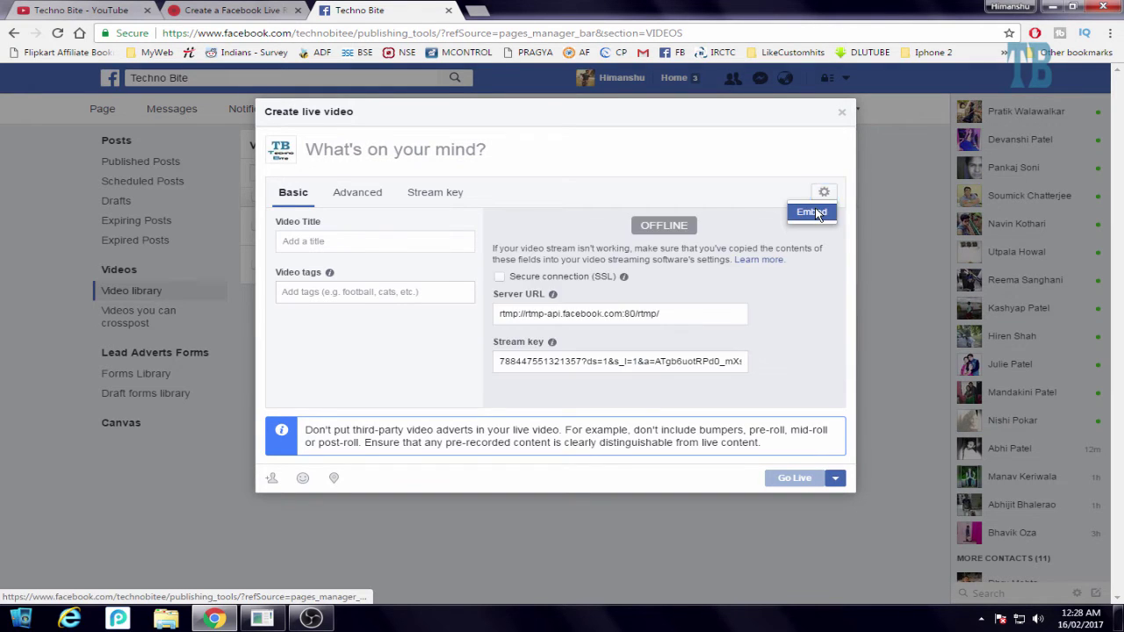
click(815, 214)
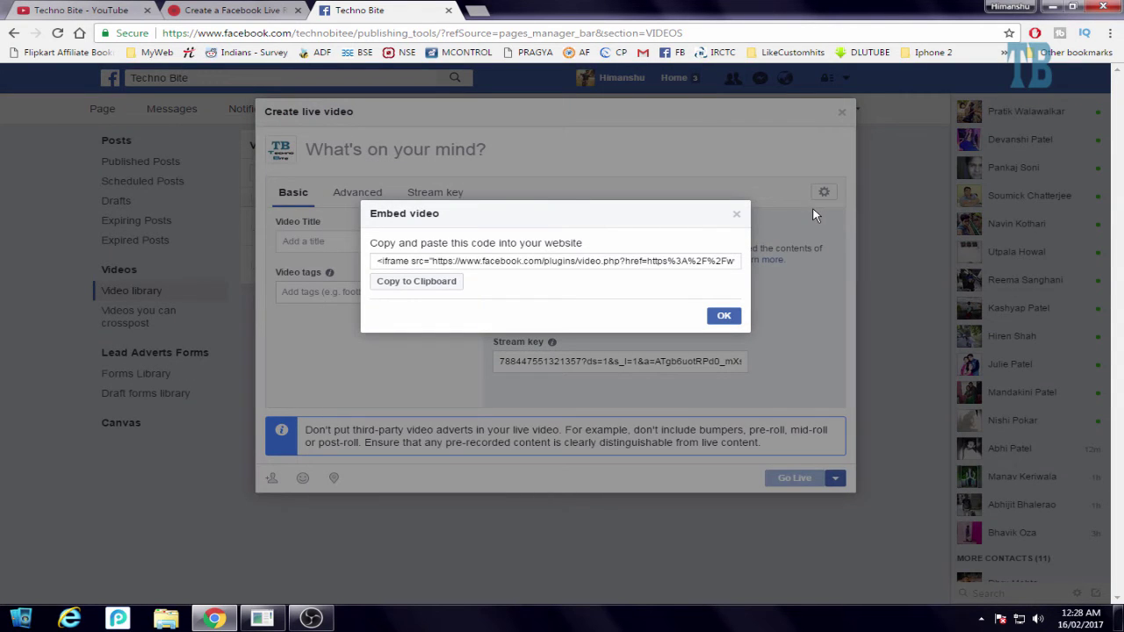
click(415, 285)
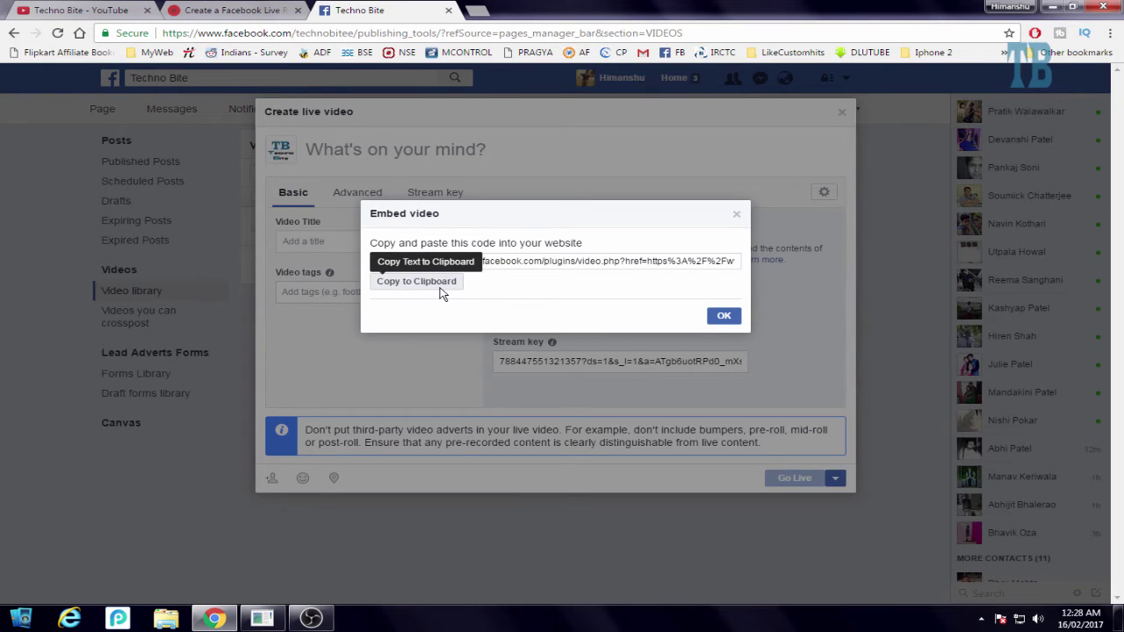
- Return to the poll generator, paste the copied embed code into the Post ID field and dismiss the Go Live on Facebook prompt
key(ctrl+shift+Tab)
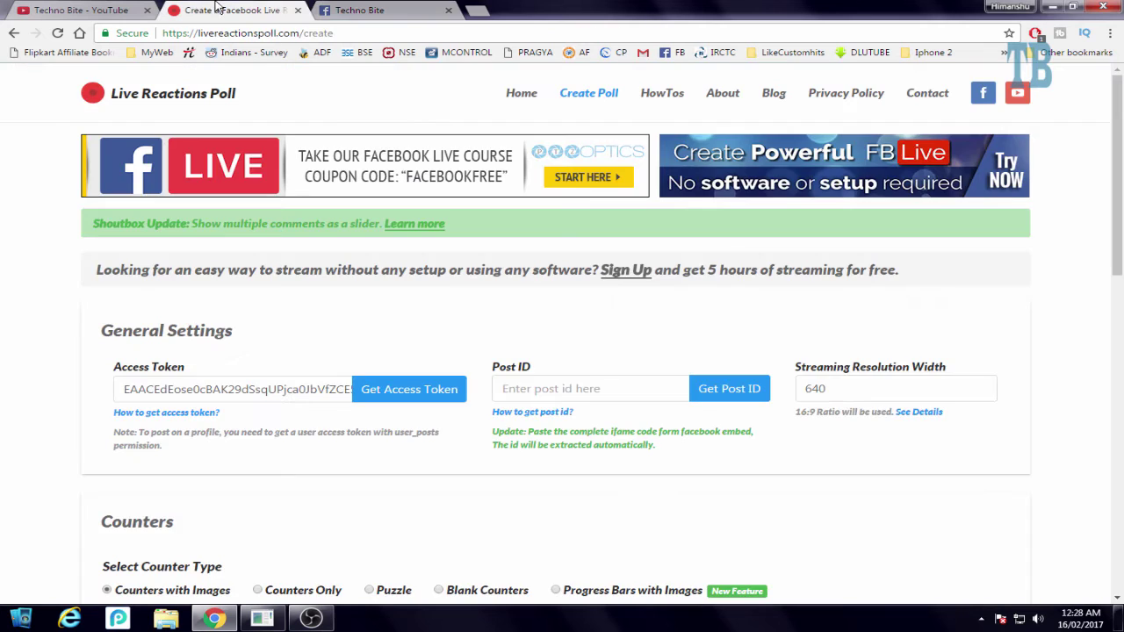
click(588, 386)
key(ctrl+v)
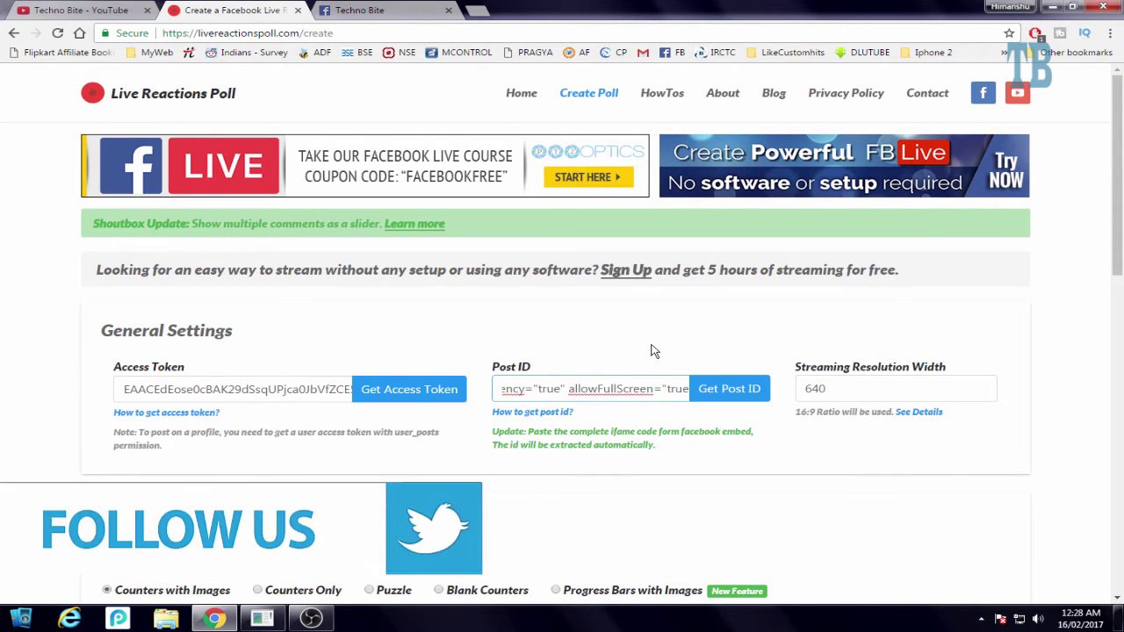
click(734, 392)
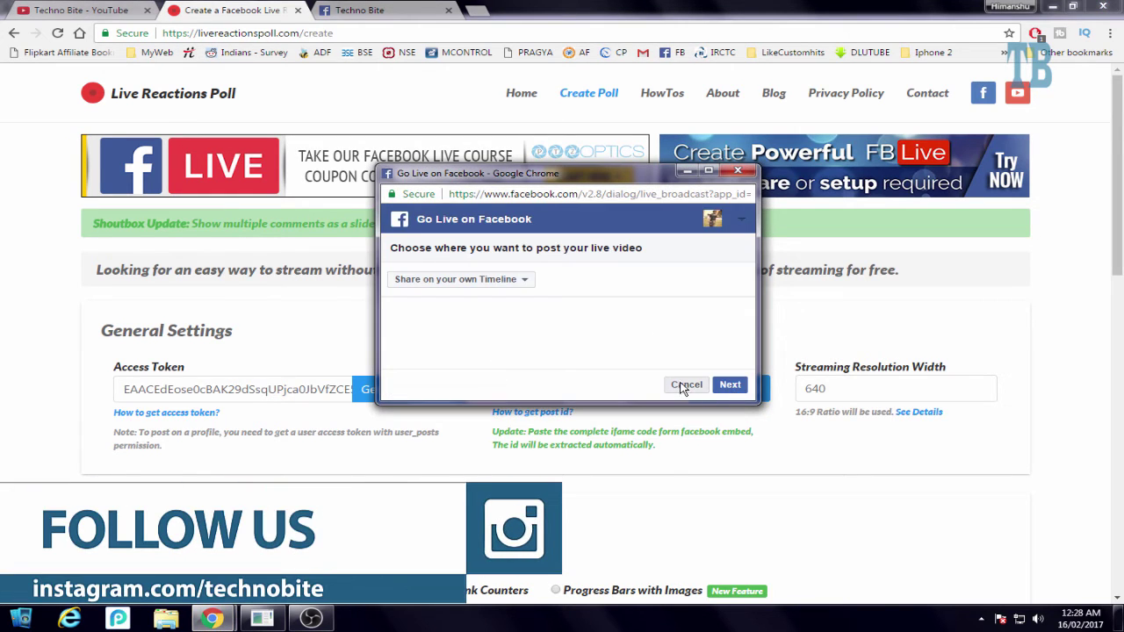
click(686, 385)
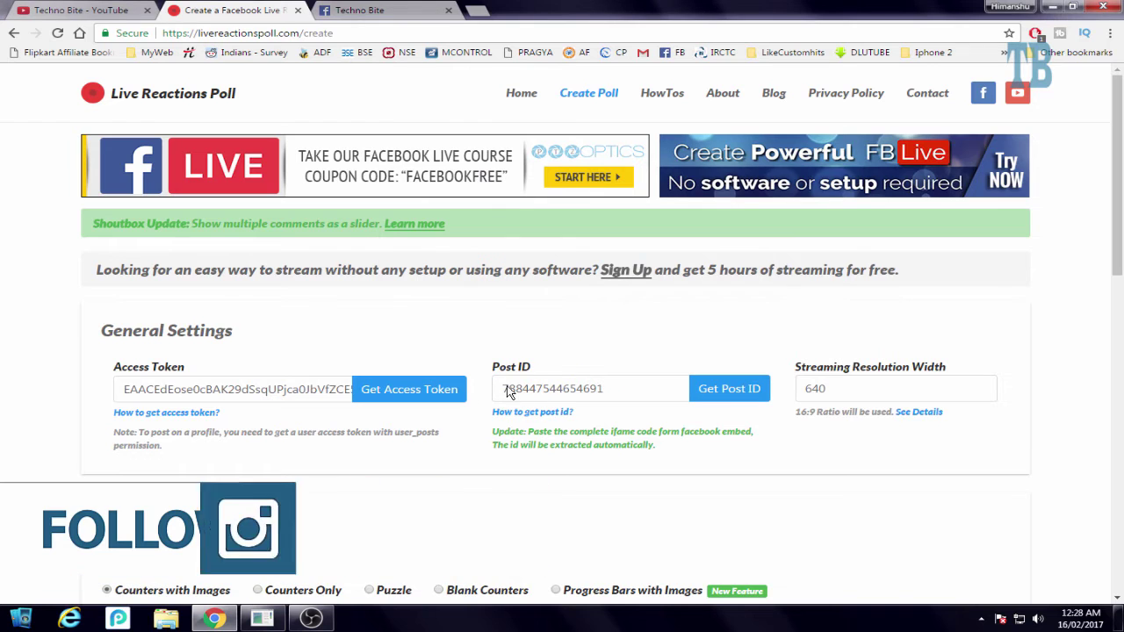
- Set the poll's streaming resolution width to 1280 in General Settings
scroll(626, 291, down, 2)
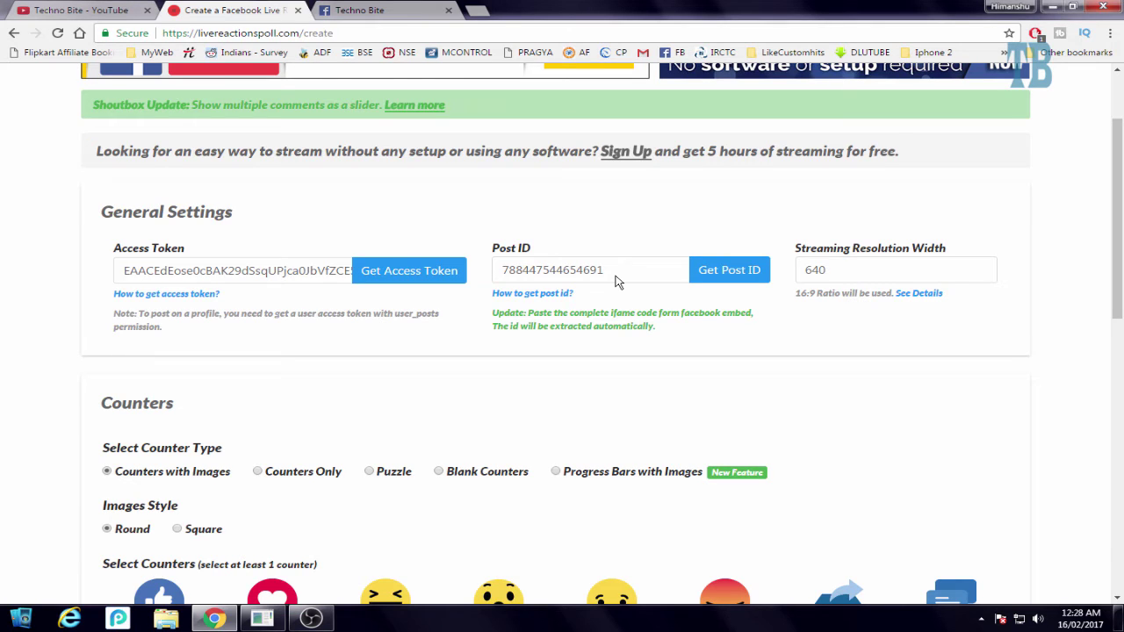
drag(492, 313, 688, 346)
click(856, 329)
double_click(864, 279)
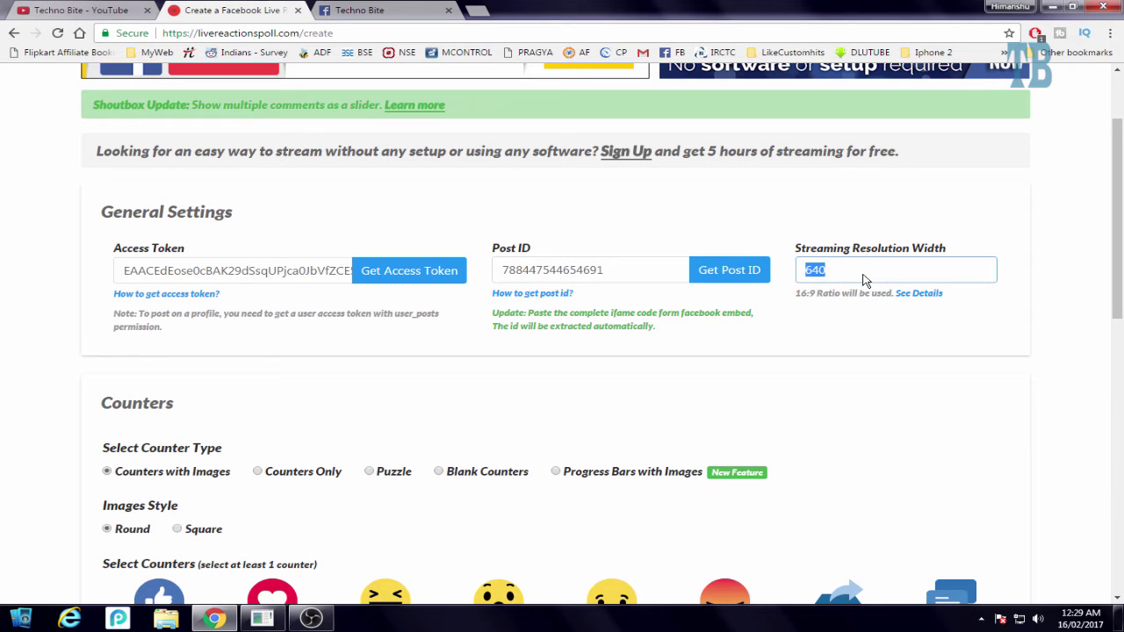
text(1280)
click(938, 366)
- Set the poll's counter type to Counters Only and include the Love counter alongside Like
drag(1117, 219, 1116, 307)
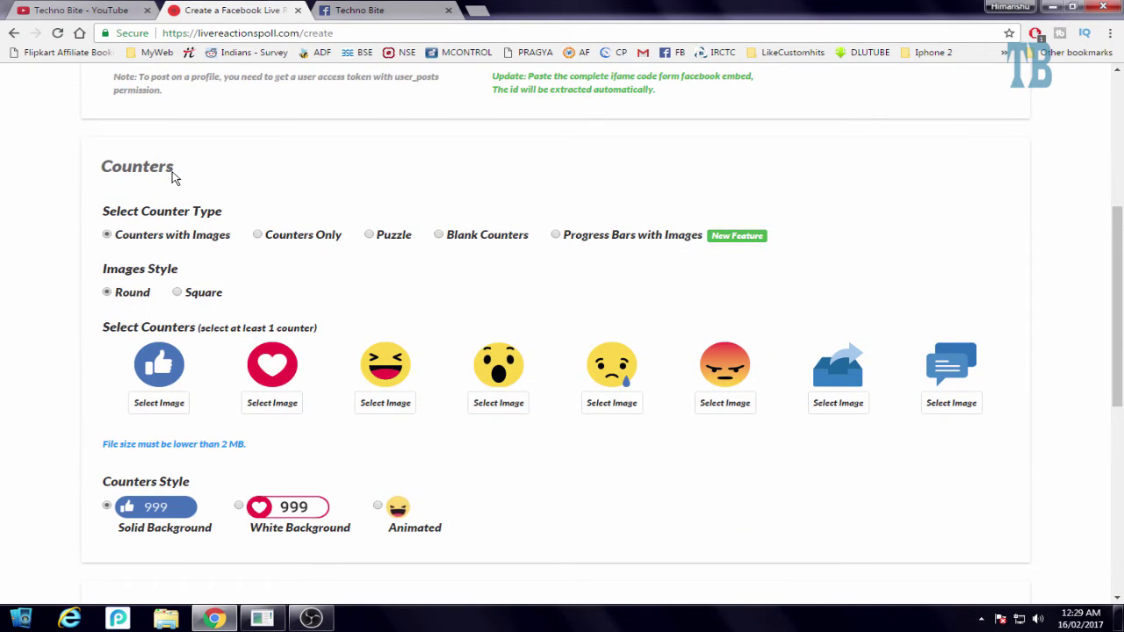
click(311, 618)
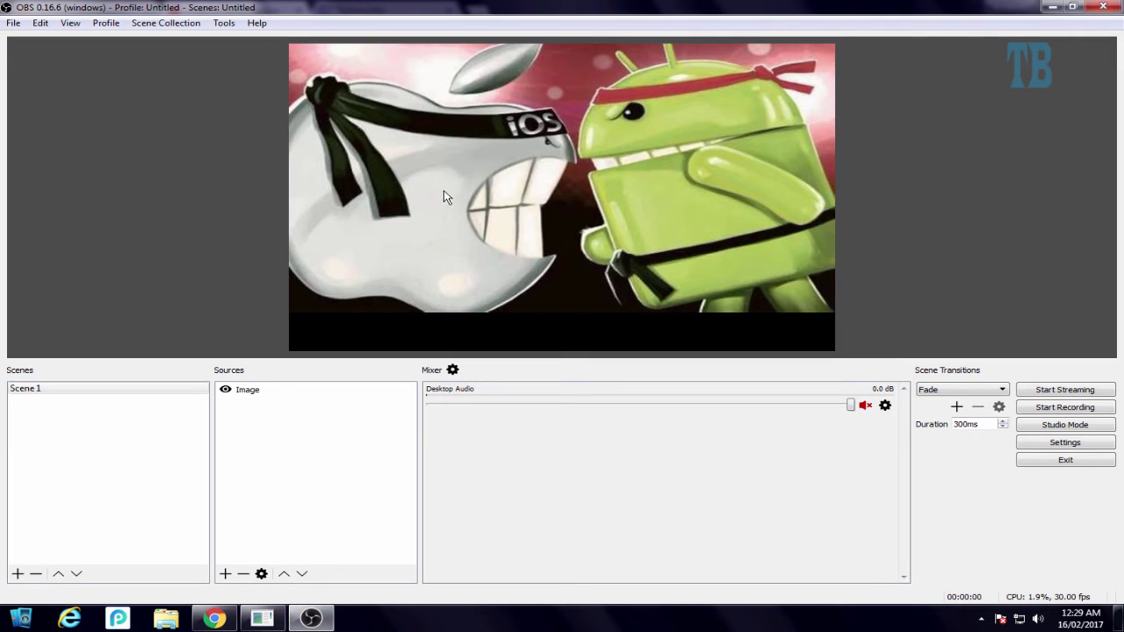
click(216, 617)
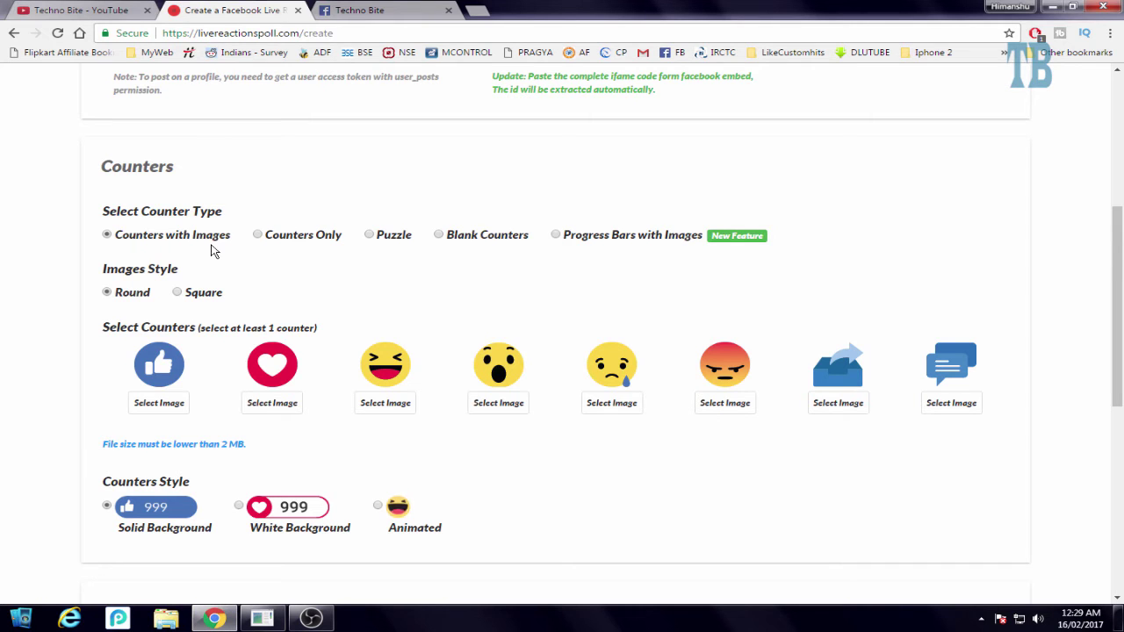
click(296, 241)
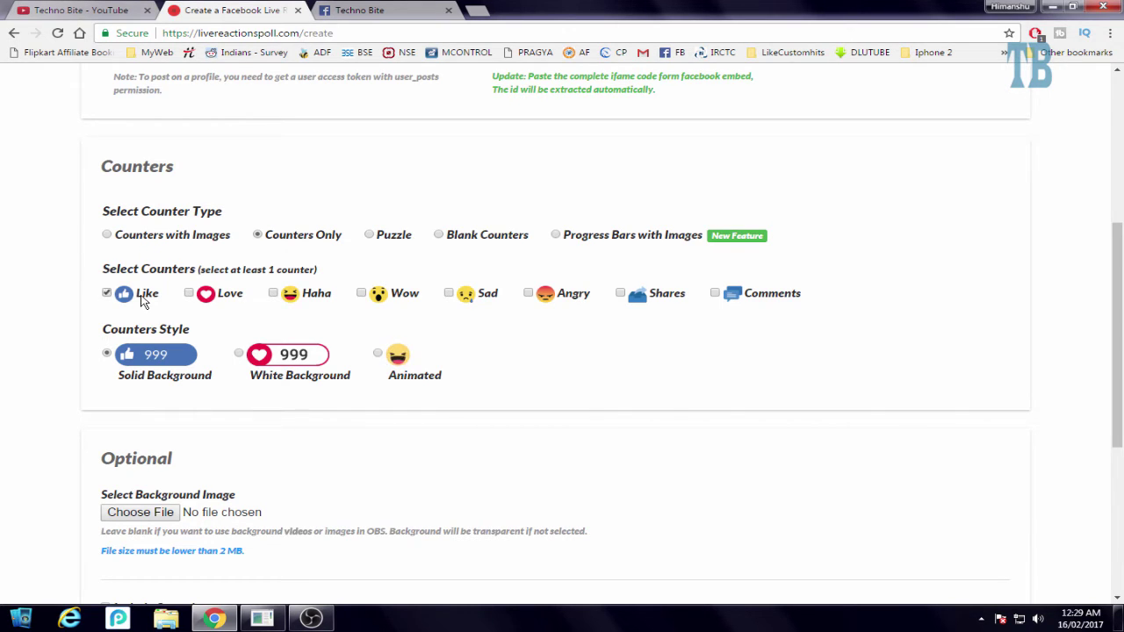
click(211, 296)
- Generate the poll preview without any optional background or extras and dismiss the usage instructions
drag(1115, 254, 1115, 402)
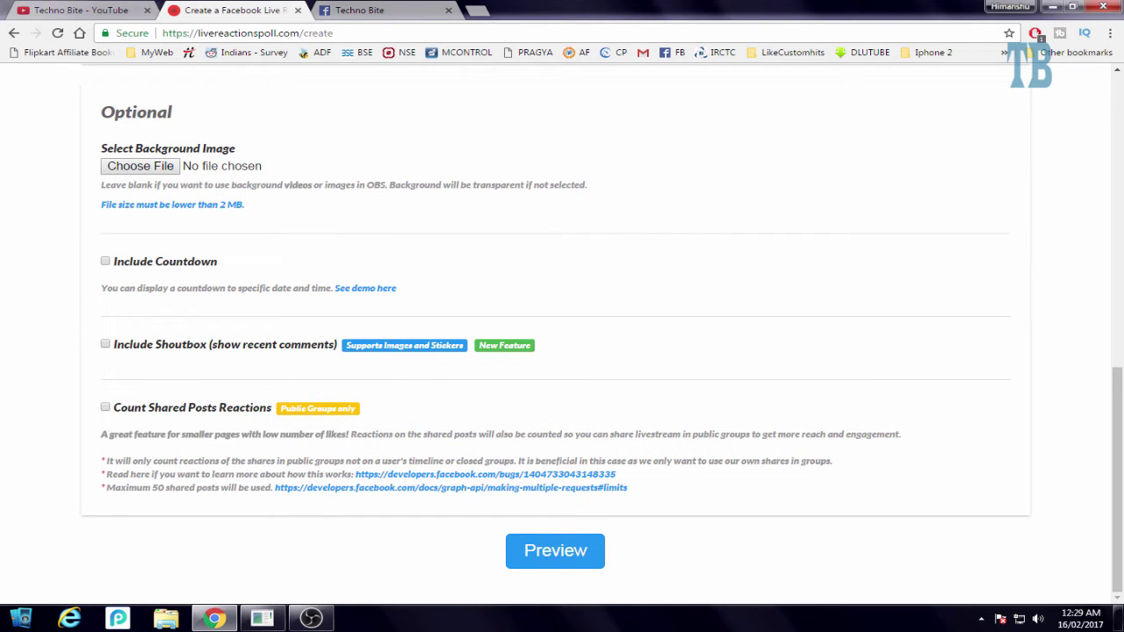
click(311, 618)
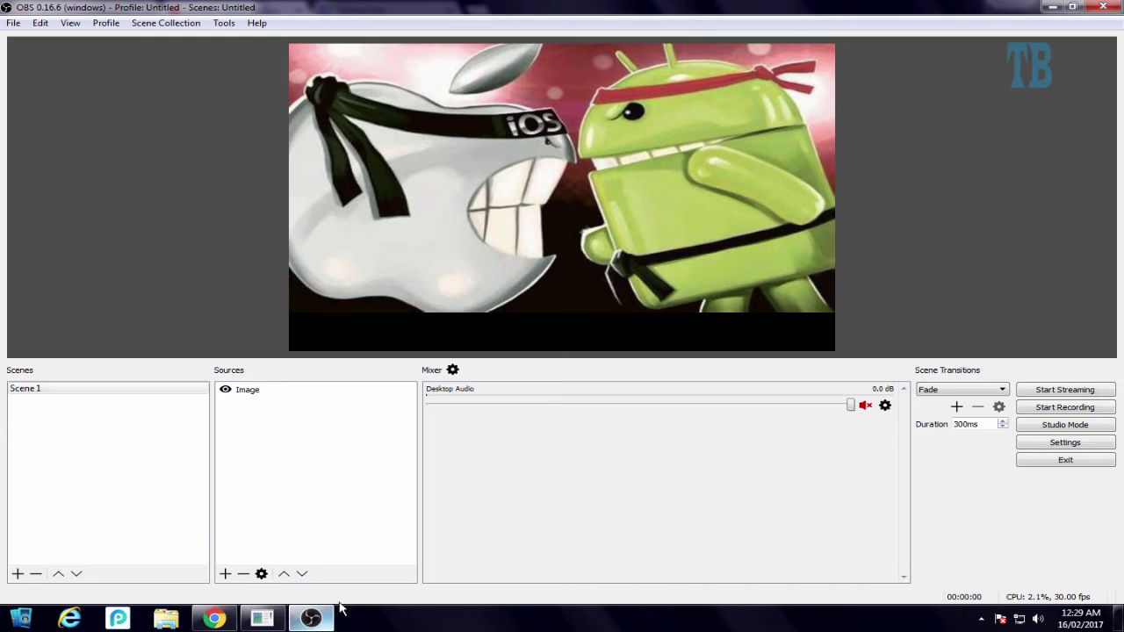
click(216, 619)
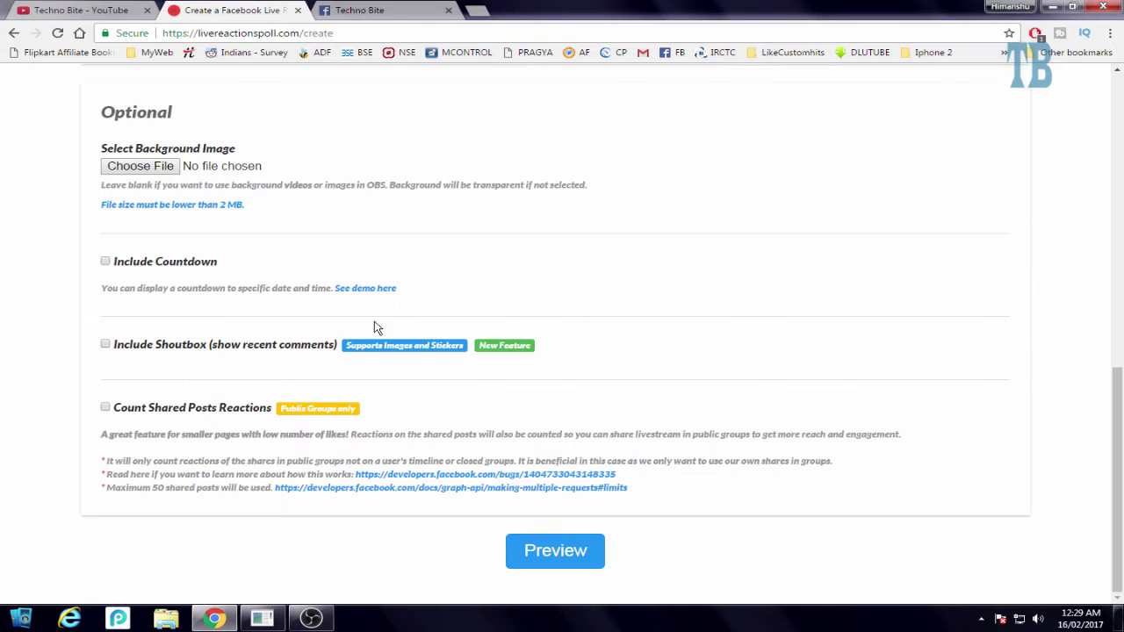
click(554, 558)
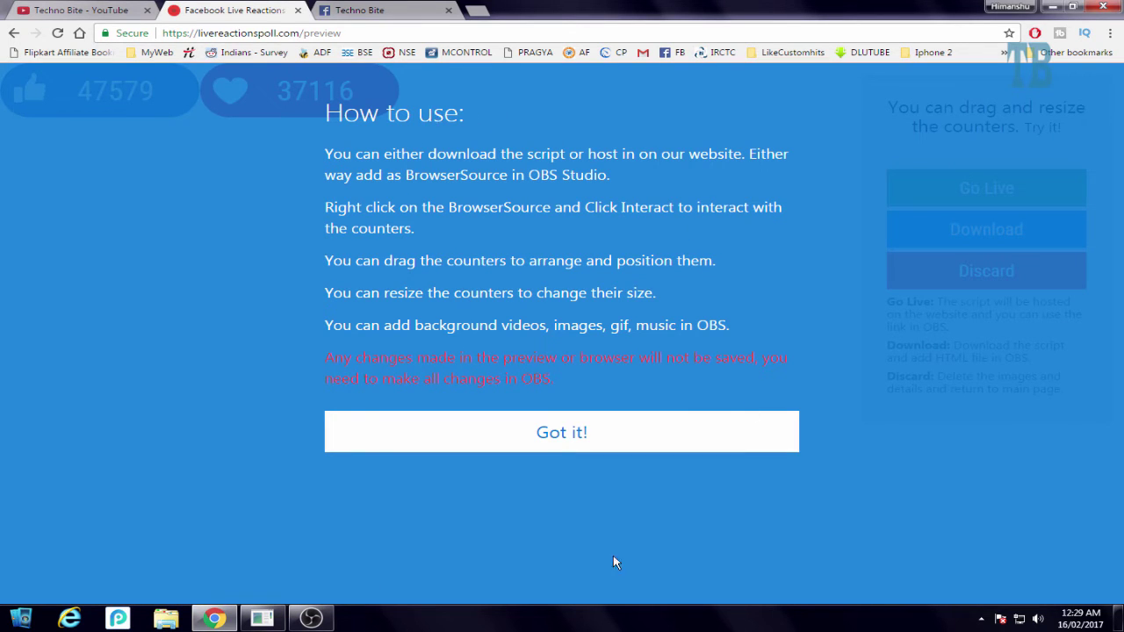
click(554, 436)
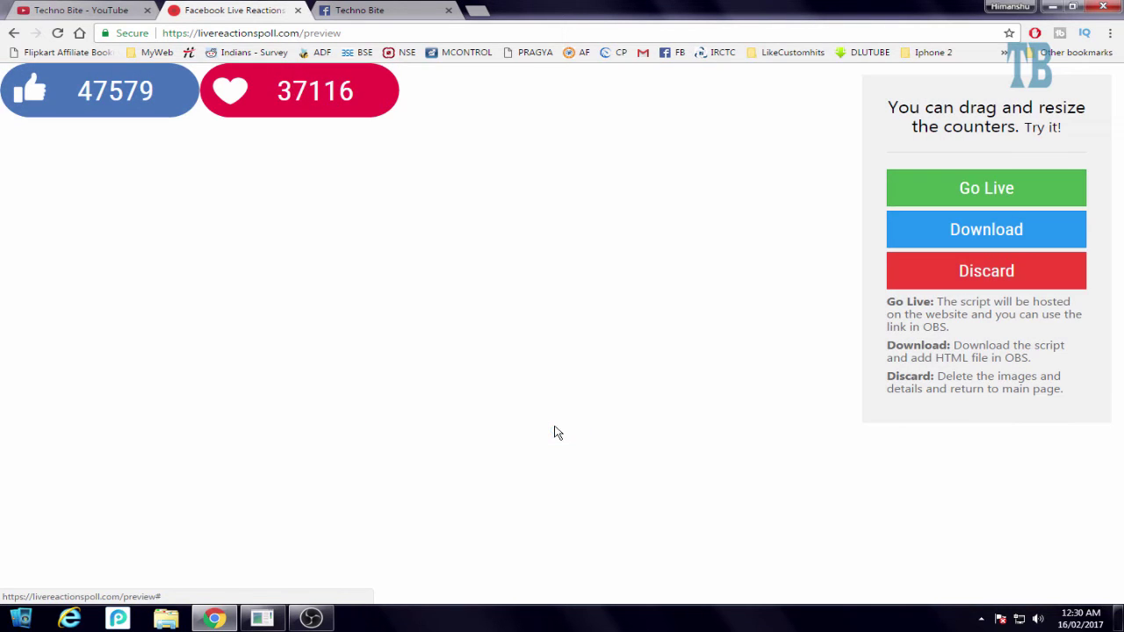
- Download the poll as the script ZIP file to the desktop and extract it into its own script folder
click(965, 230)
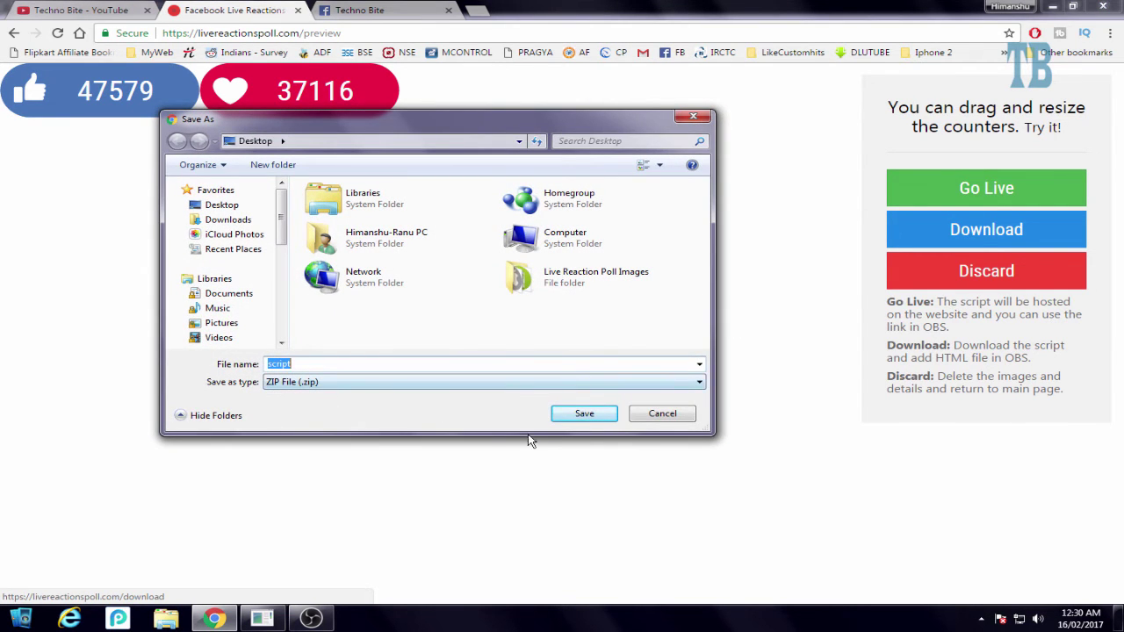
click(601, 419)
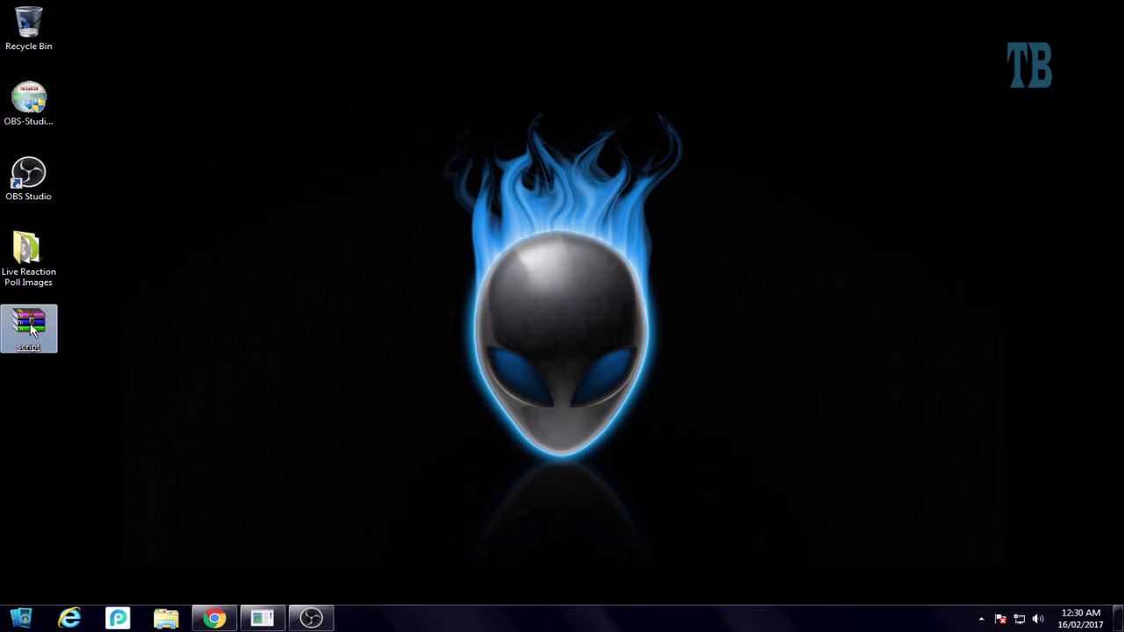
right_click(33, 330)
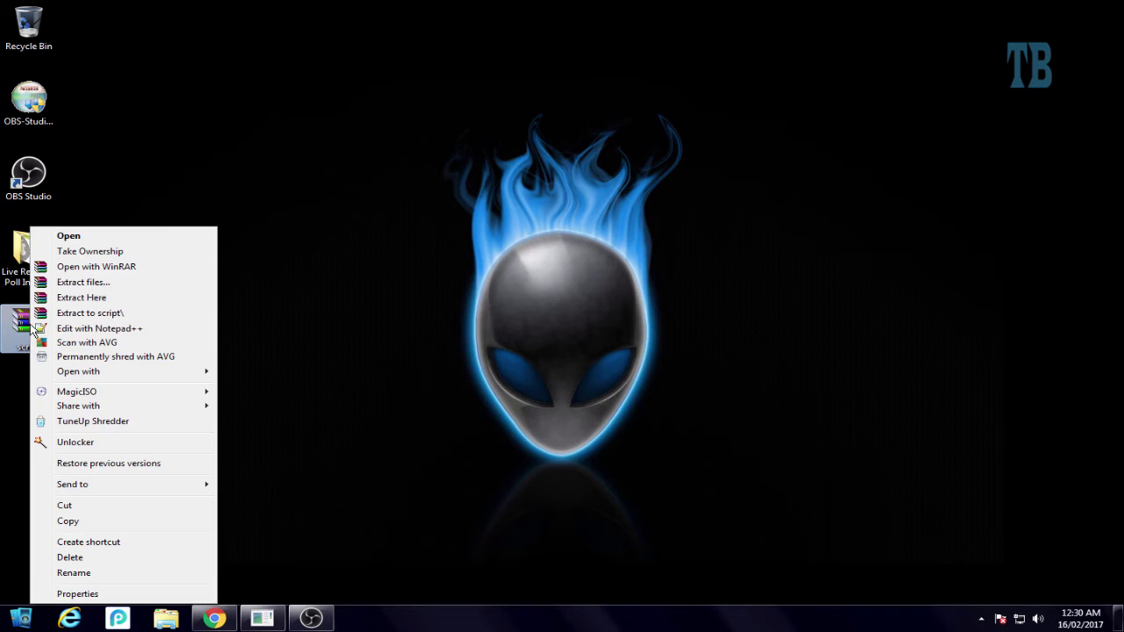
click(104, 314)
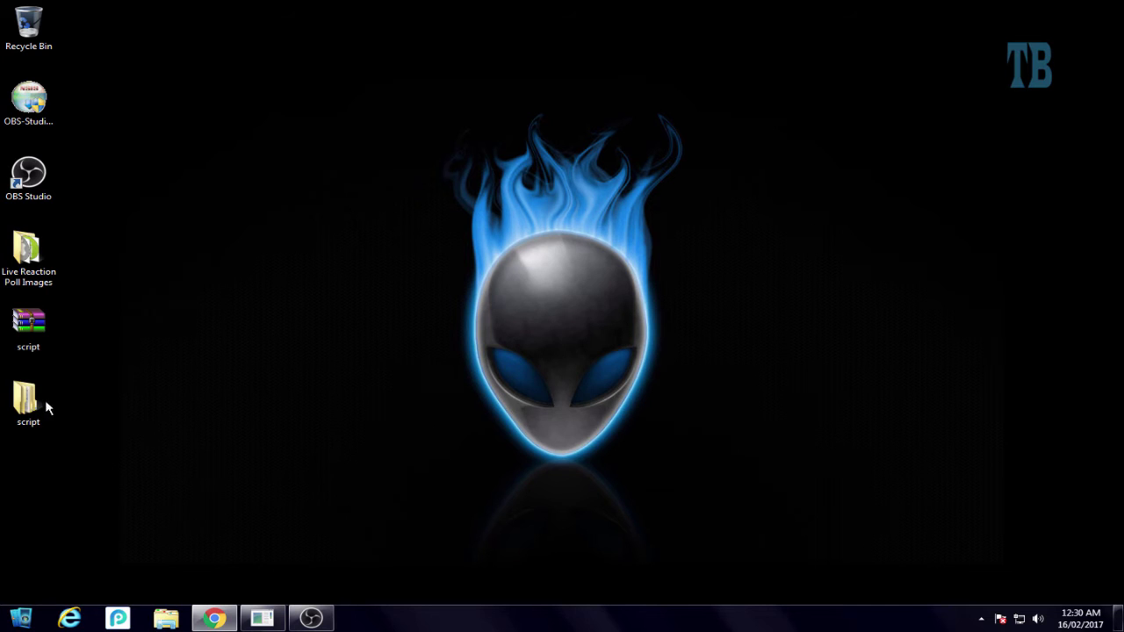
- Open the extracted script folder and its 940997102 subfolder to locate the index HTML file
double_click(48, 408)
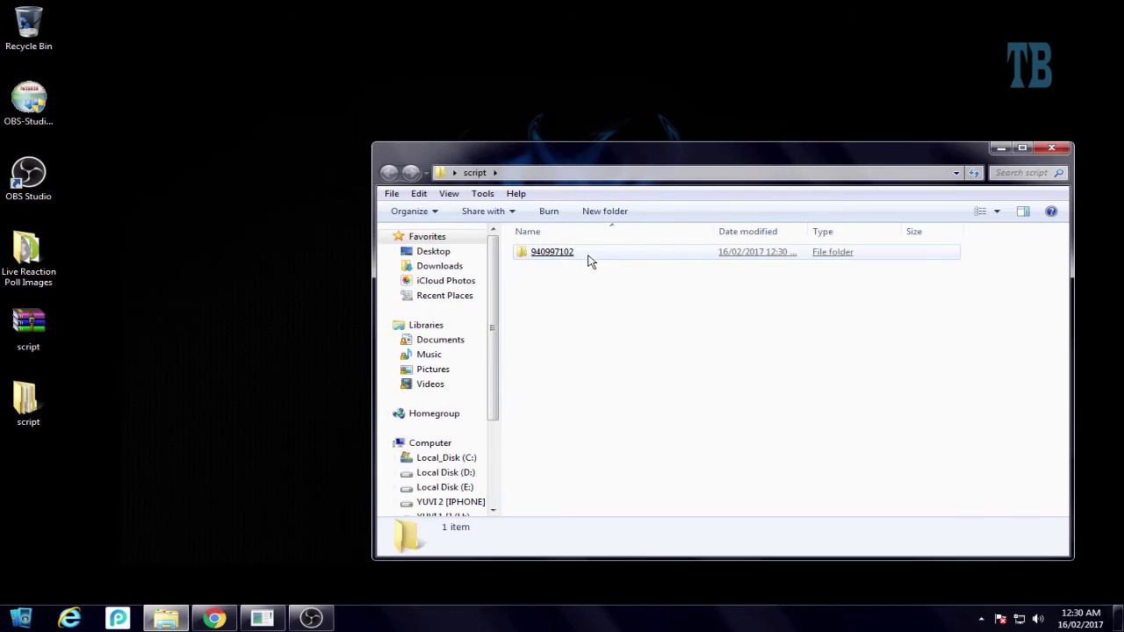
double_click(590, 260)
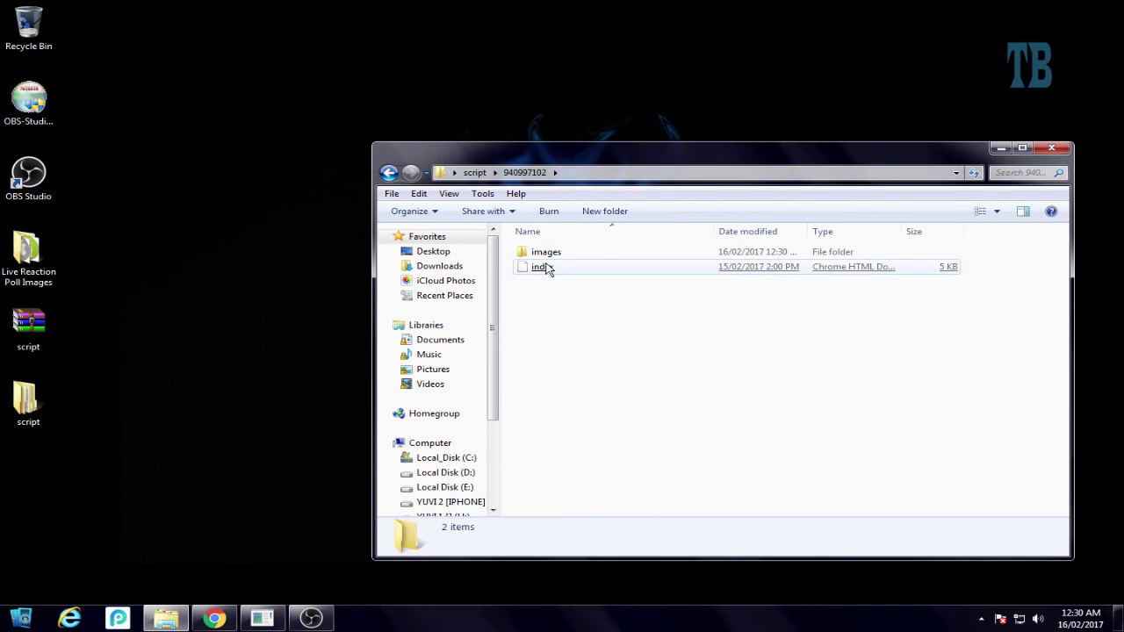
mouse_move(546, 269)
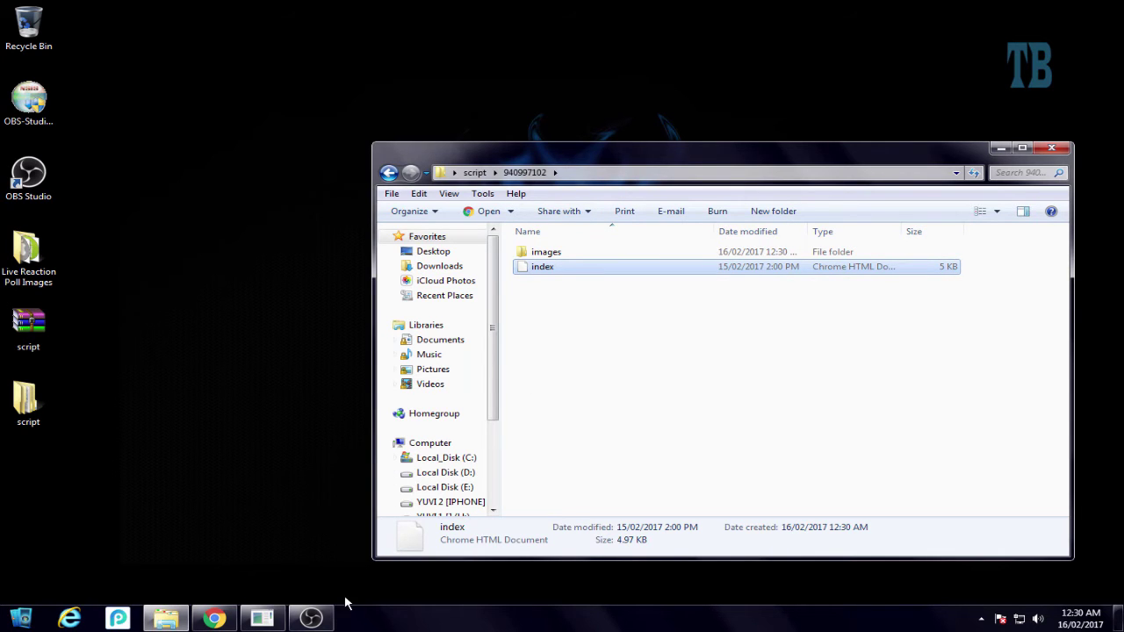
- Switch to OBS Studio, add a new BrowserSource to Scene 1 and set it to use a local file
click(311, 618)
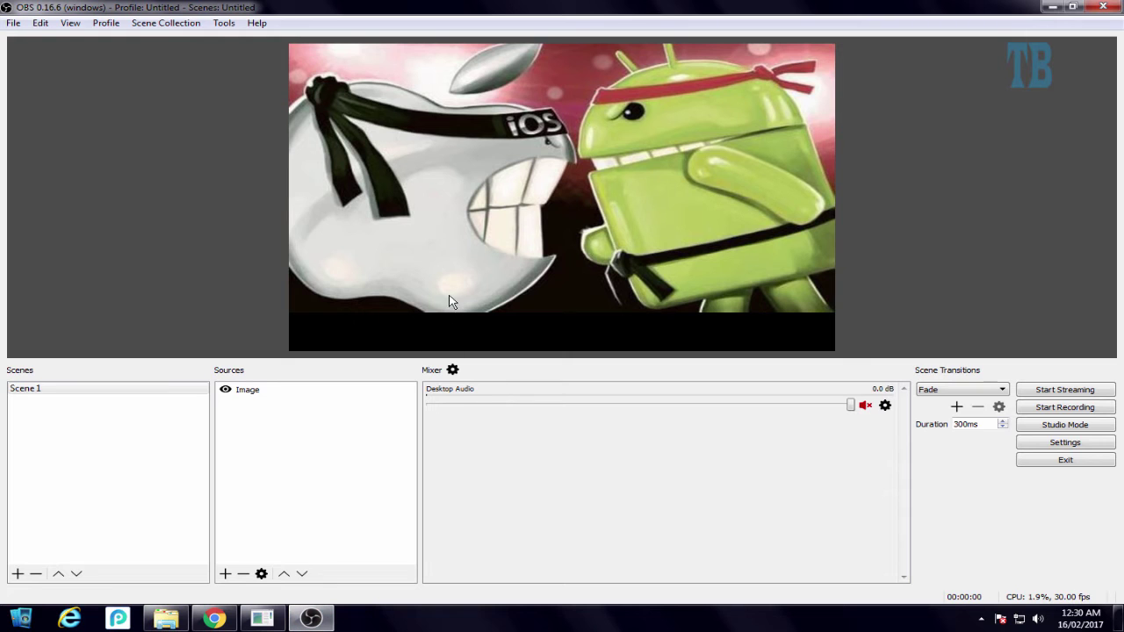
click(226, 573)
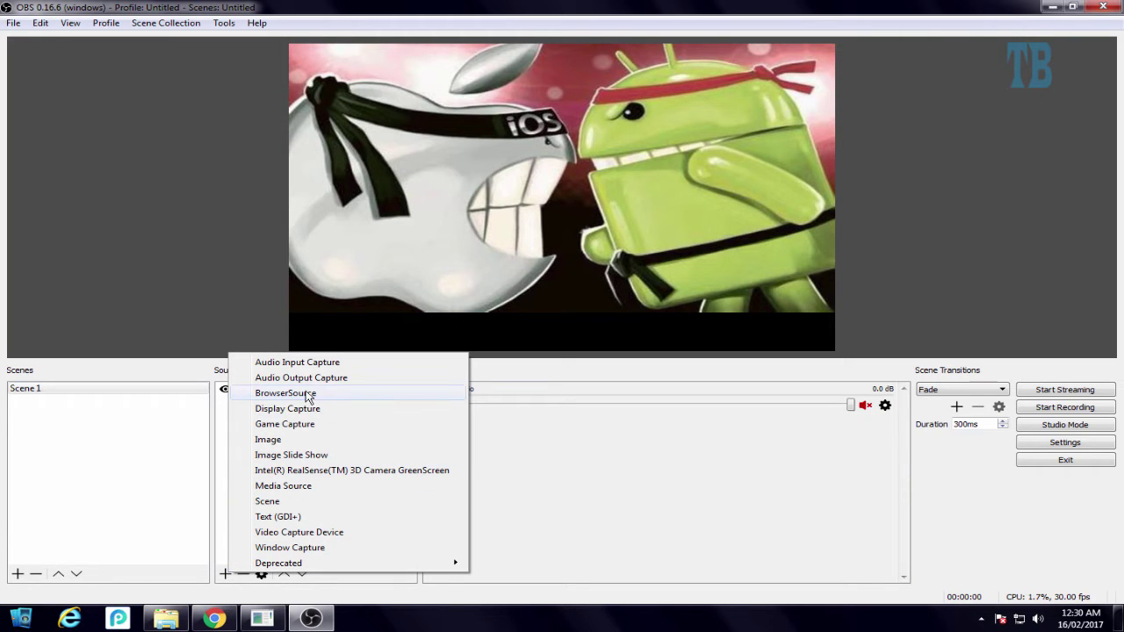
click(286, 393)
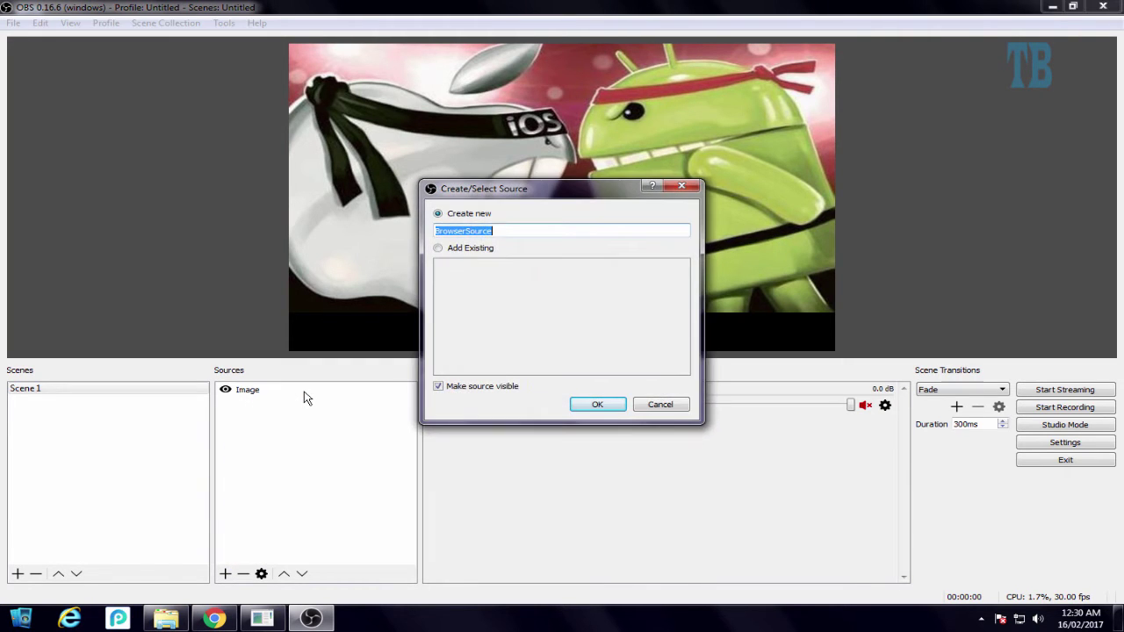
click(605, 409)
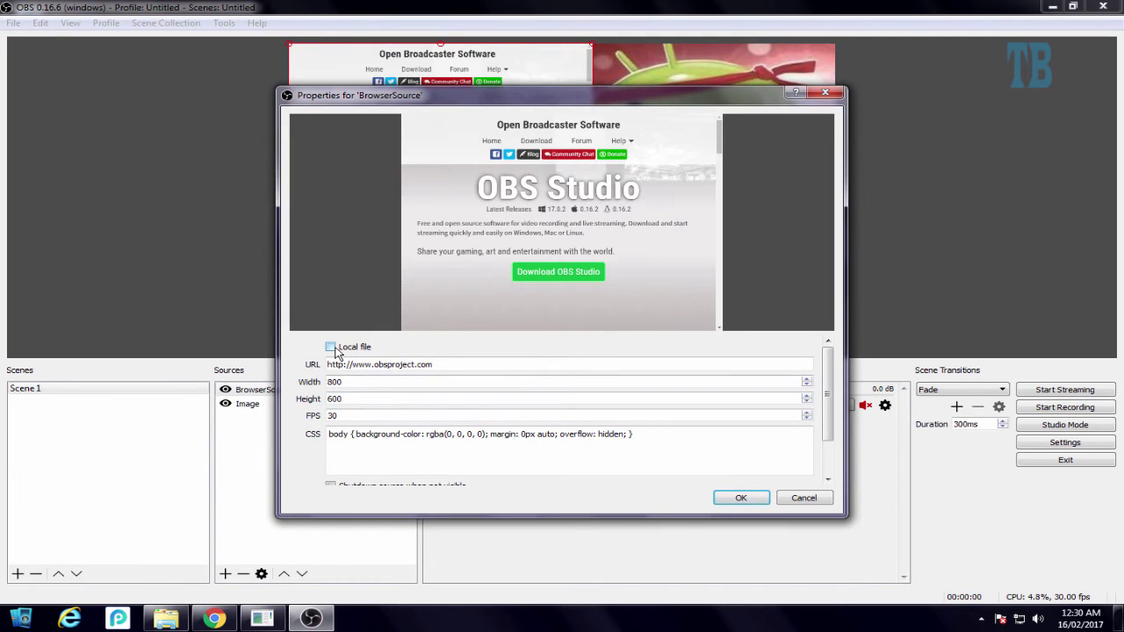
click(331, 348)
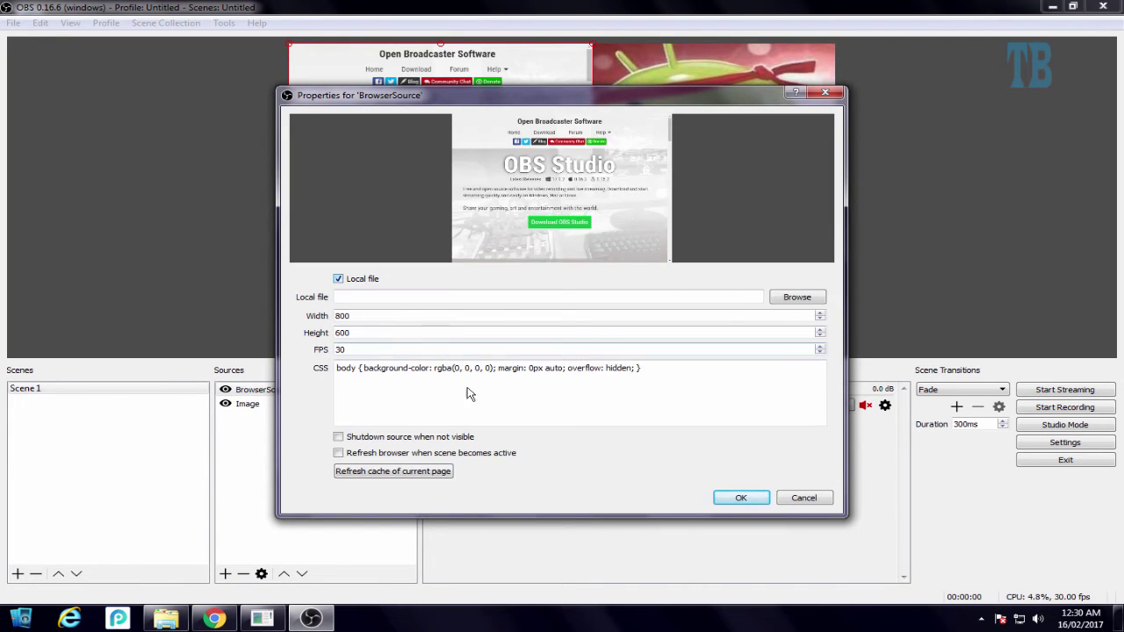
- Load index.html from the desktop's script/940997102 folder into the browser source and set its size to 600 wide by 400 high
click(796, 297)
click(343, 202)
drag(830, 188, 834, 246)
double_click(514, 303)
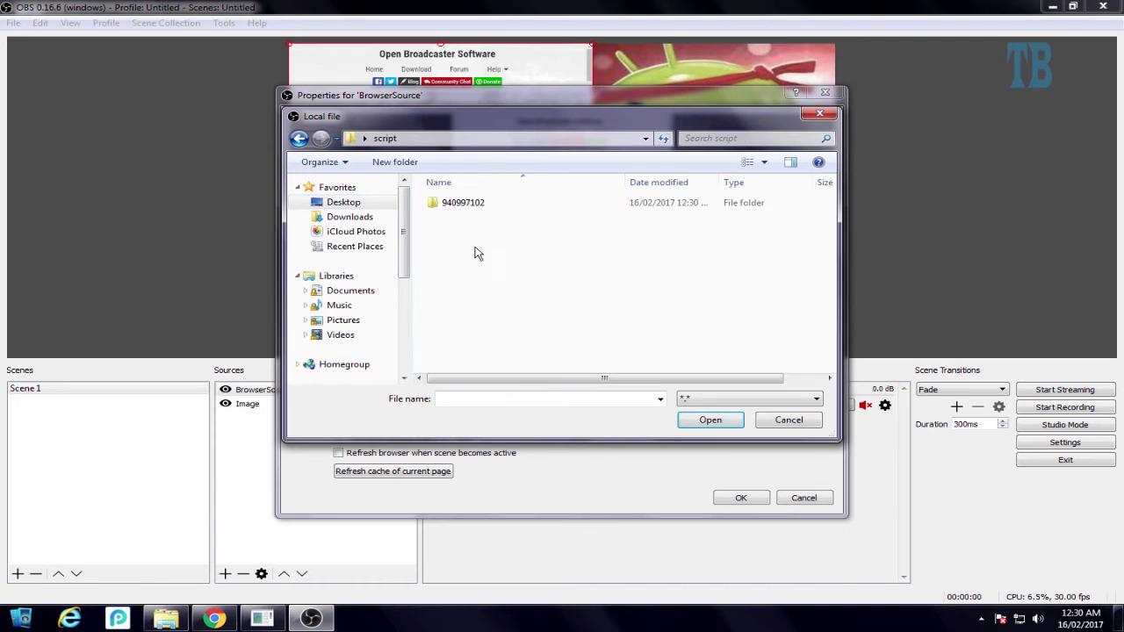
double_click(470, 206)
double_click(459, 220)
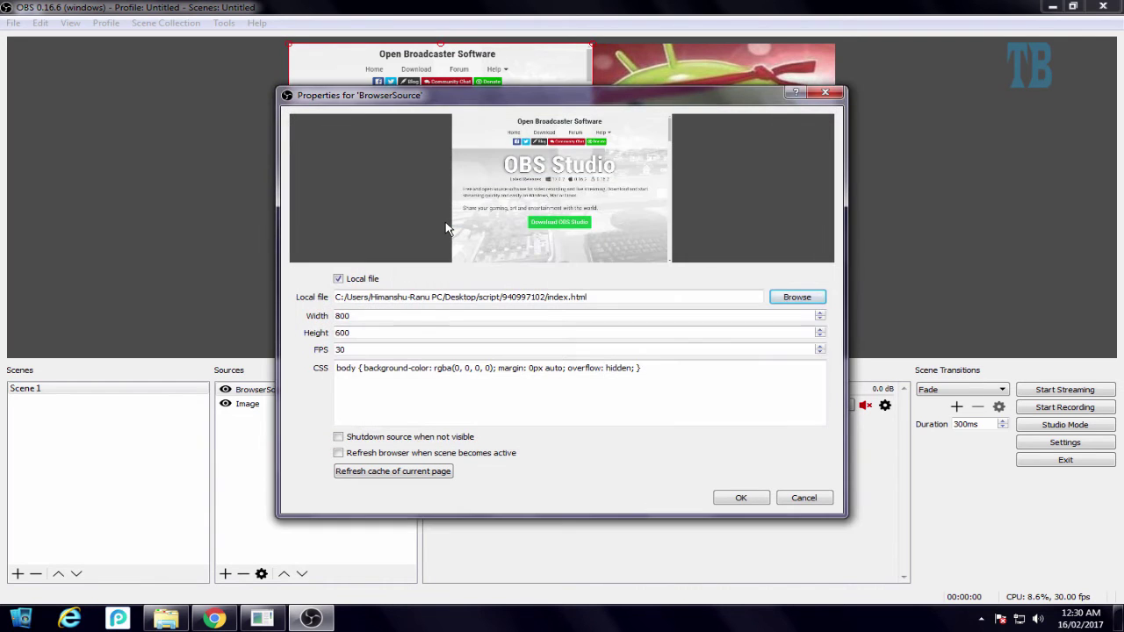
double_click(363, 319)
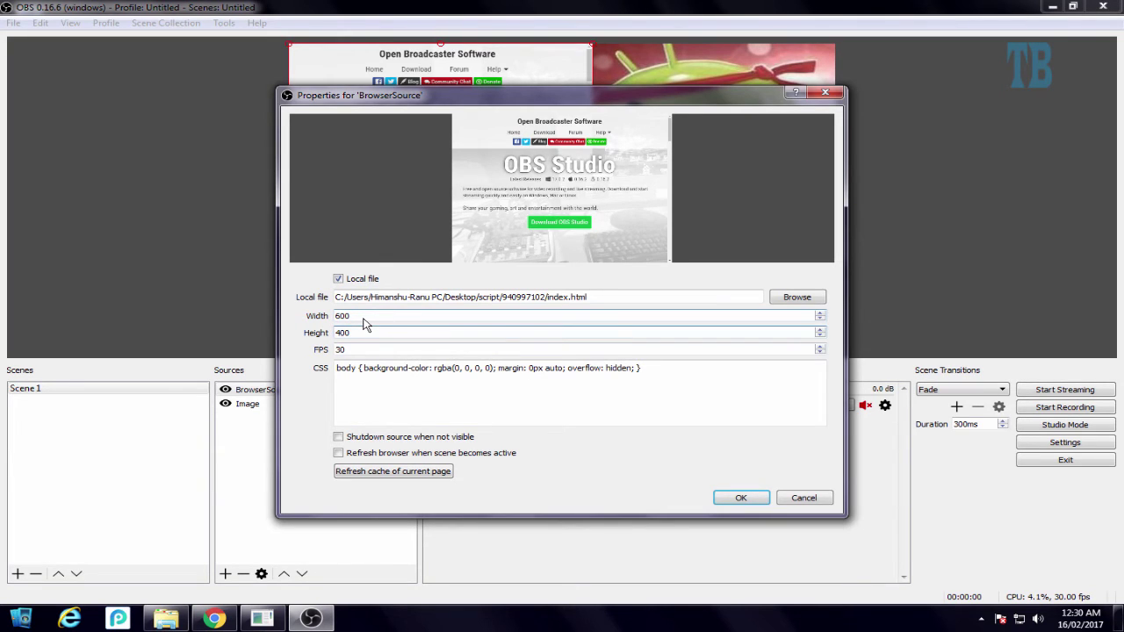
click(732, 499)
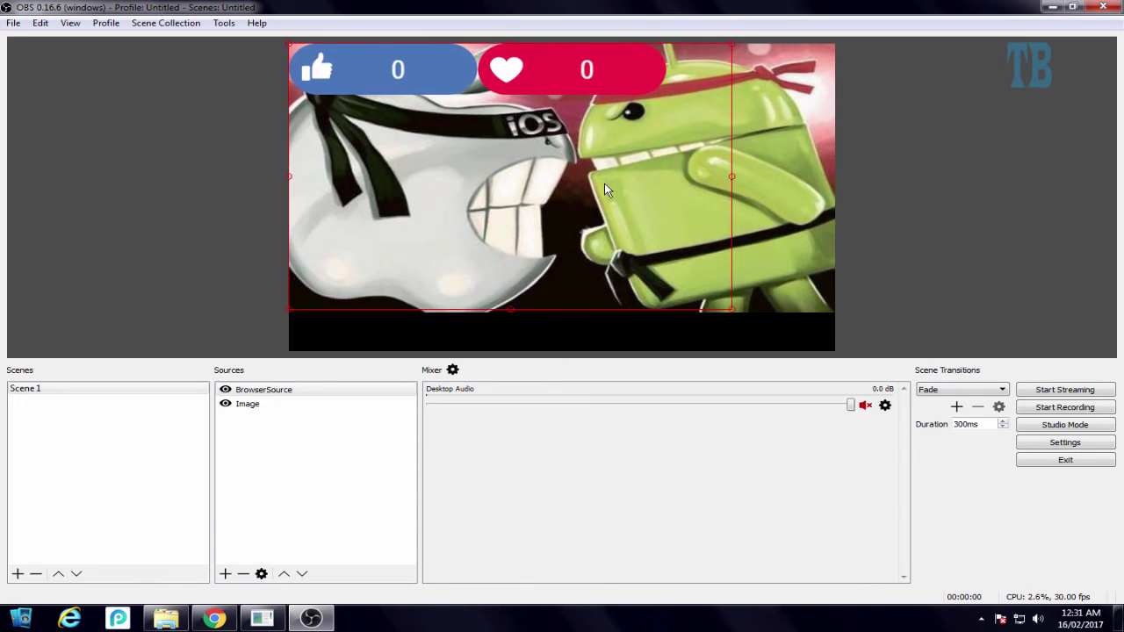
- Move the browser source so the Like and Love counters sit along the canvas's lower edge, nudge it into place and deselect it
drag(604, 183, 665, 406)
key(Left)
key(Left)
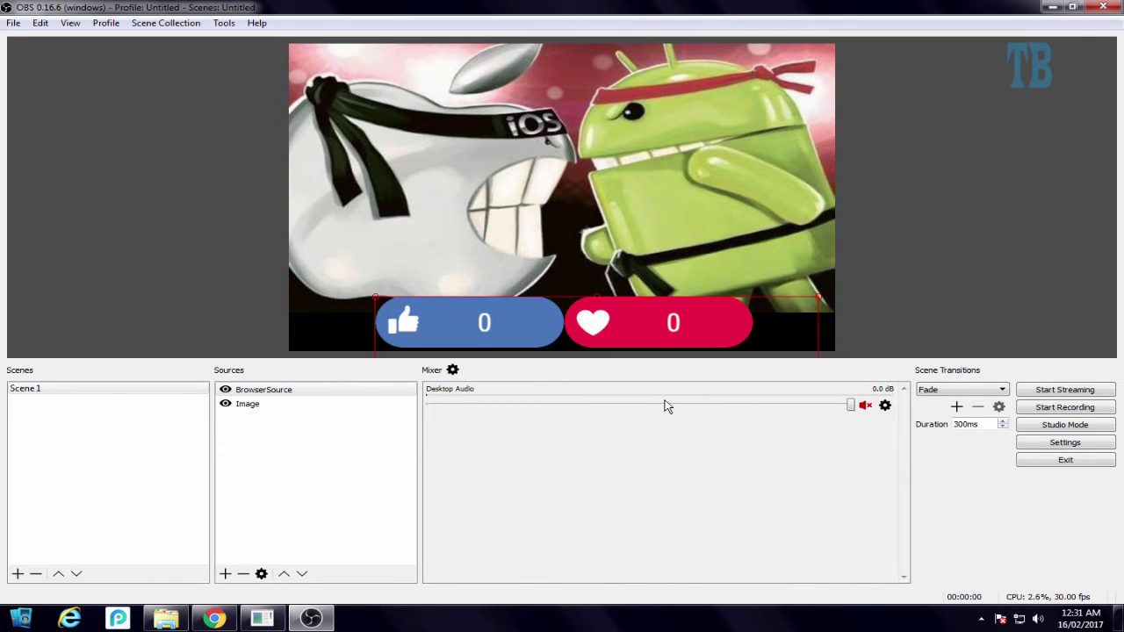
key(Up)
key(Up)
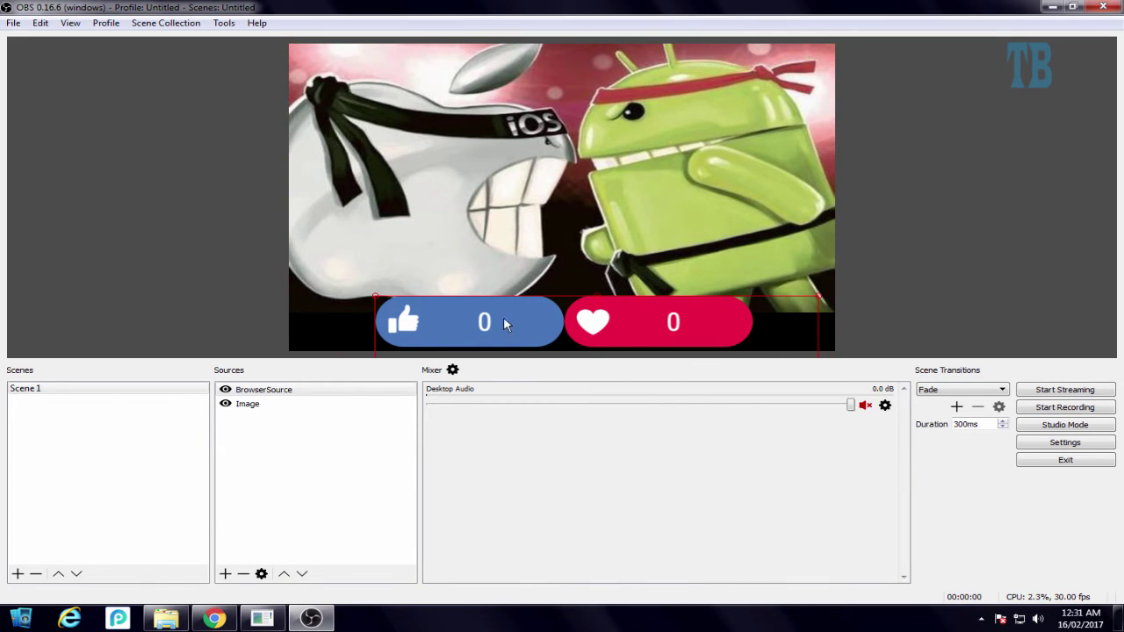
click(935, 218)
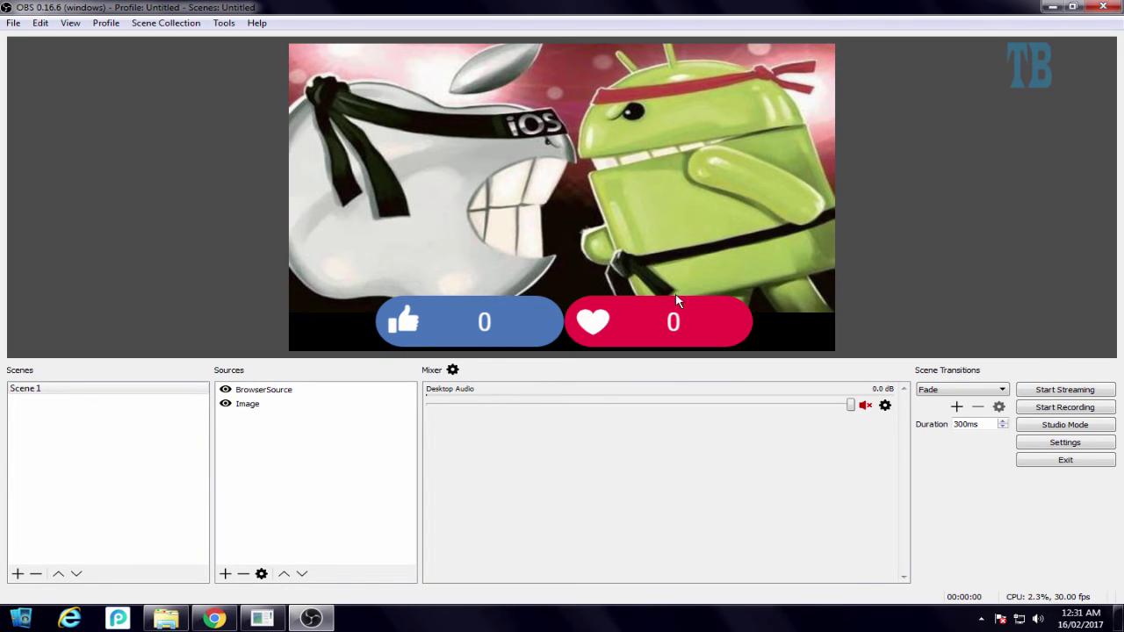
- Check the stream service and stream key in the OBS Studio settings, then close them without changes
click(1082, 443)
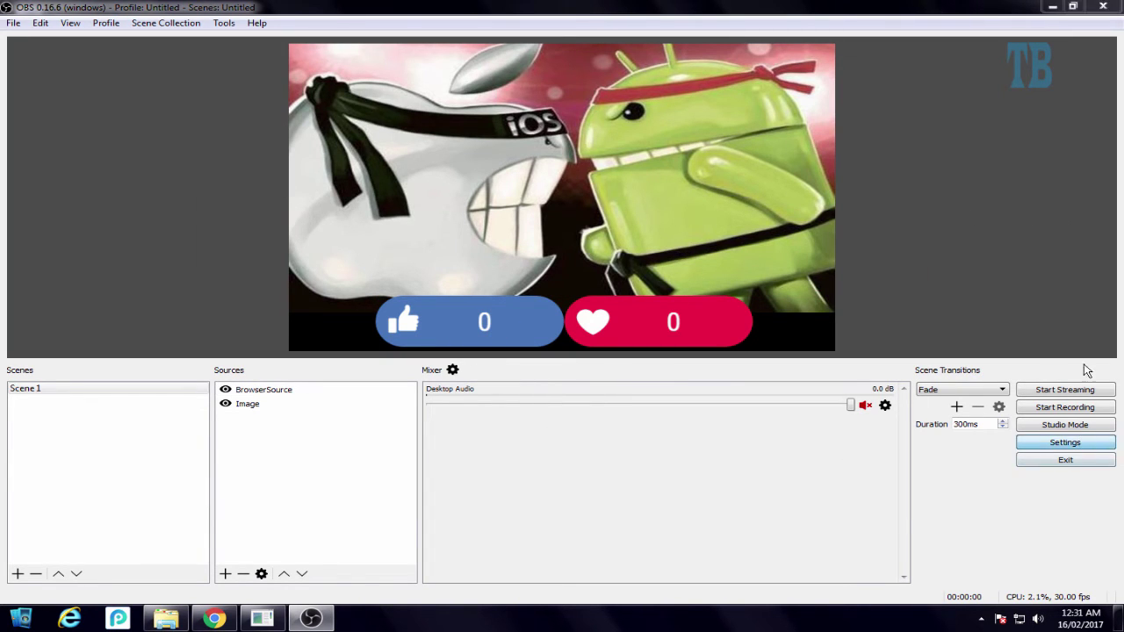
click(264, 142)
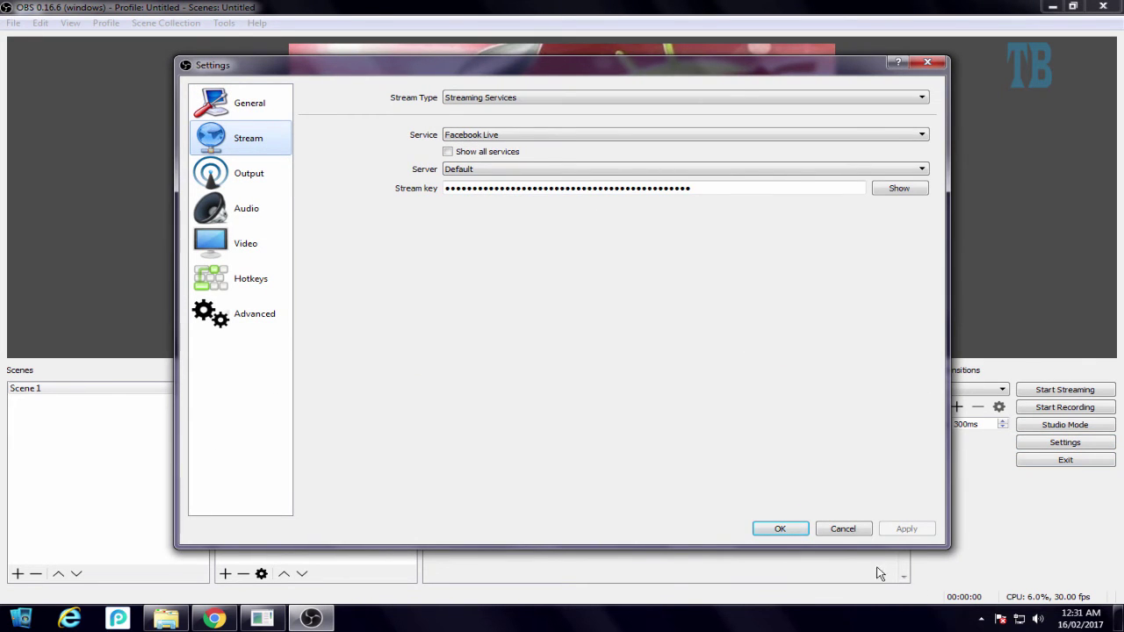
click(861, 529)
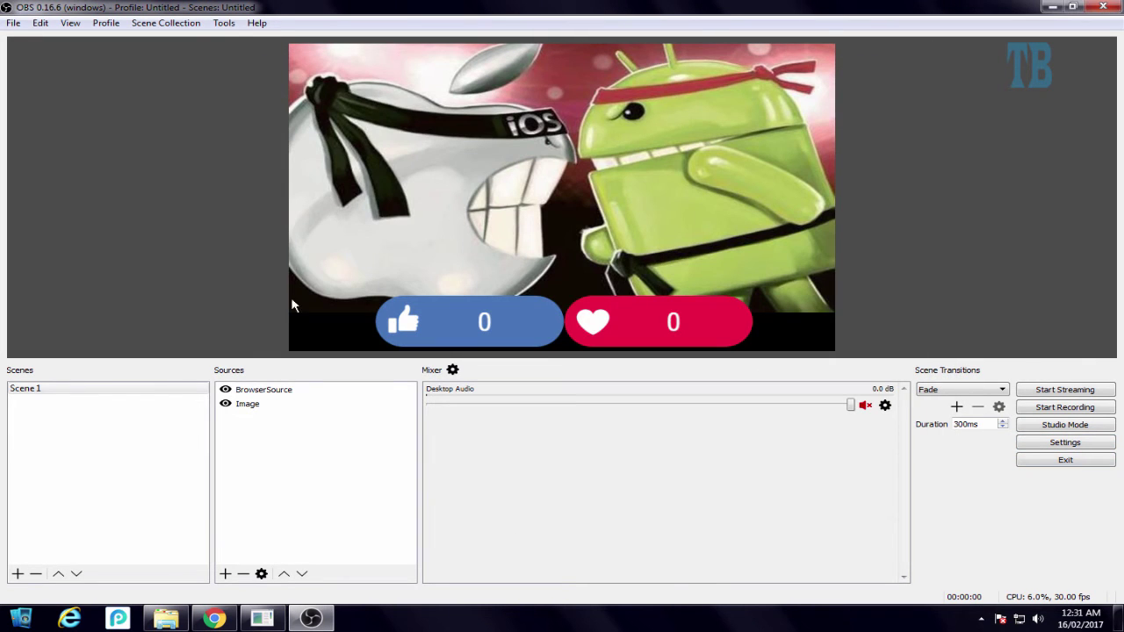
- Switch to the Facebook page in Chrome, dismiss the embed code dialog and title the live video "iOS VS Android"
click(213, 618)
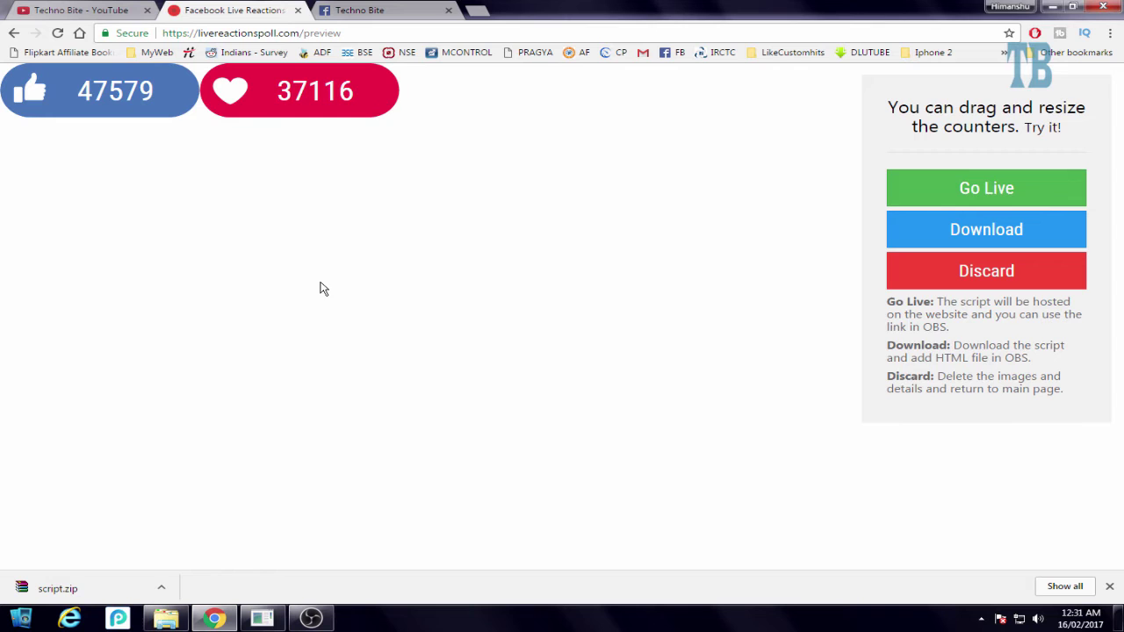
click(397, 10)
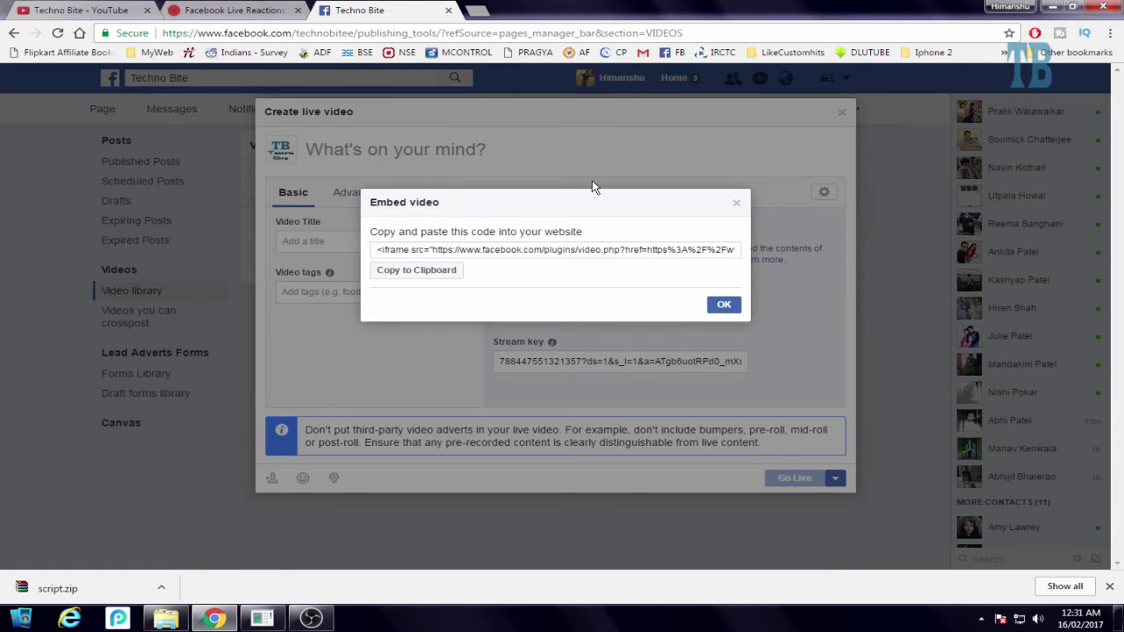
click(722, 304)
click(383, 251)
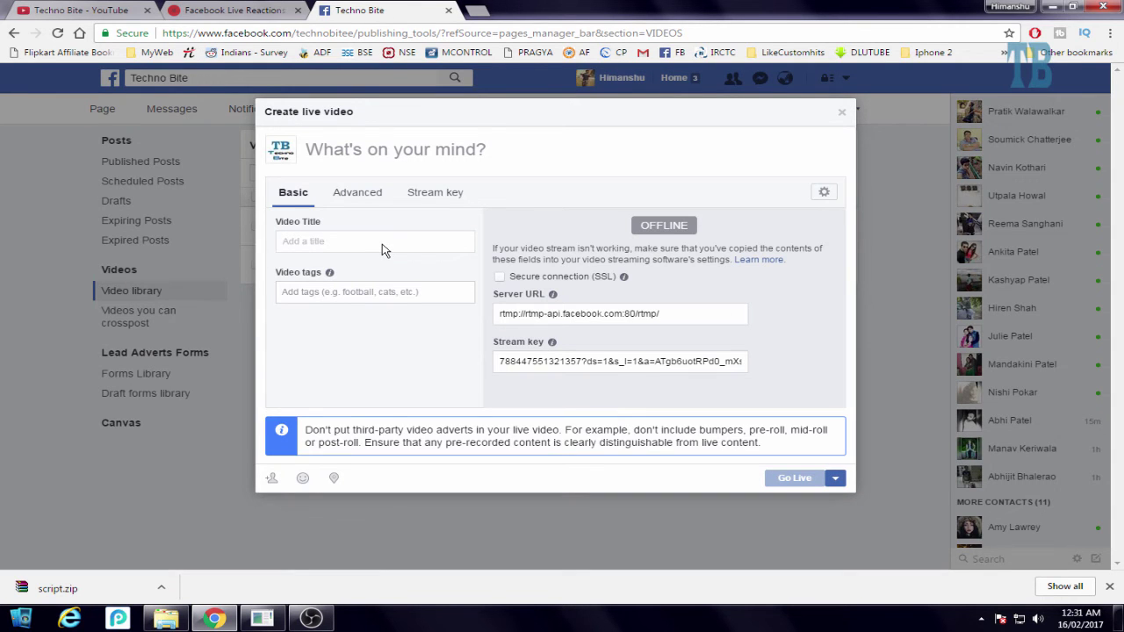
text(()
text(OS VS Andr)
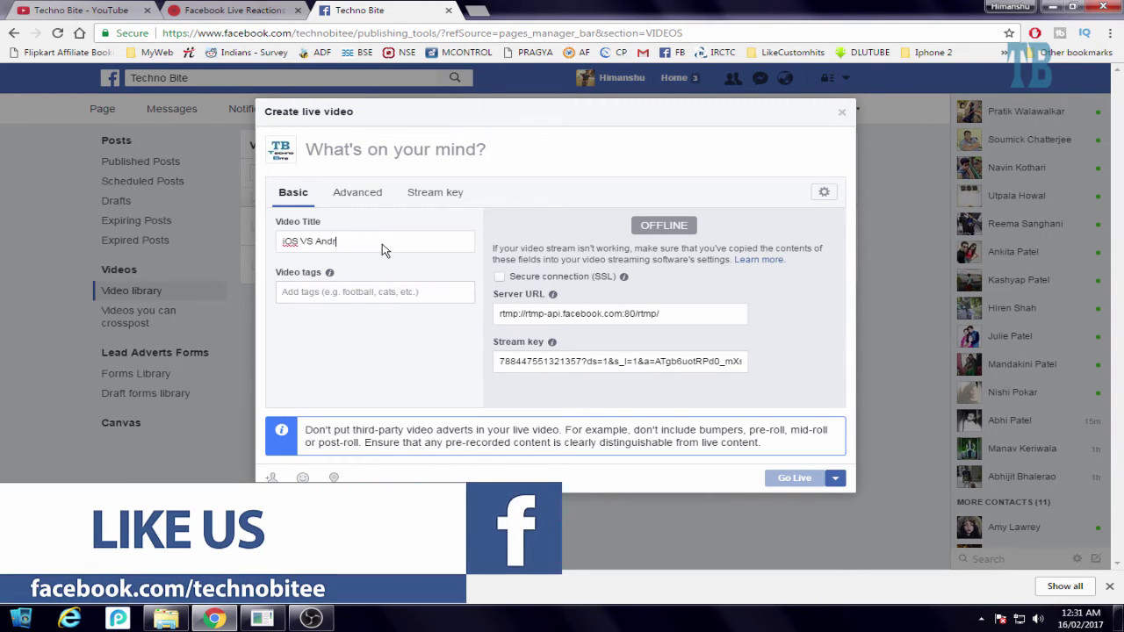
text(oid)
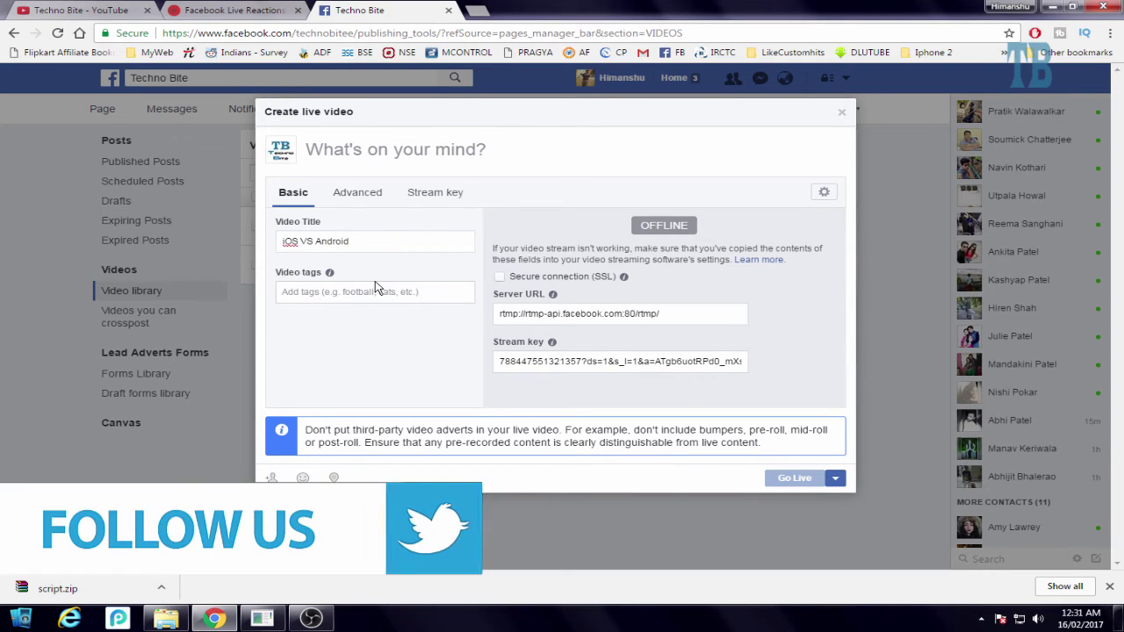
- Add the video tags Android (operating system), Apple Inc., Apple and iOS to the live video
click(371, 295)
text(adr)
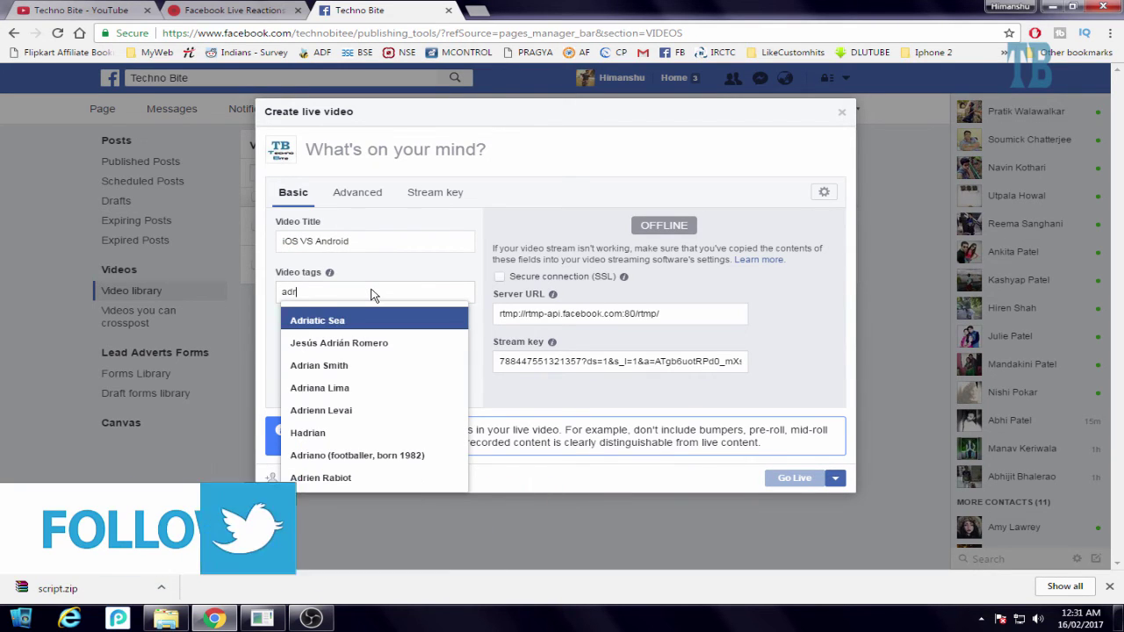
key(BackSpace)
key(BackSpace)
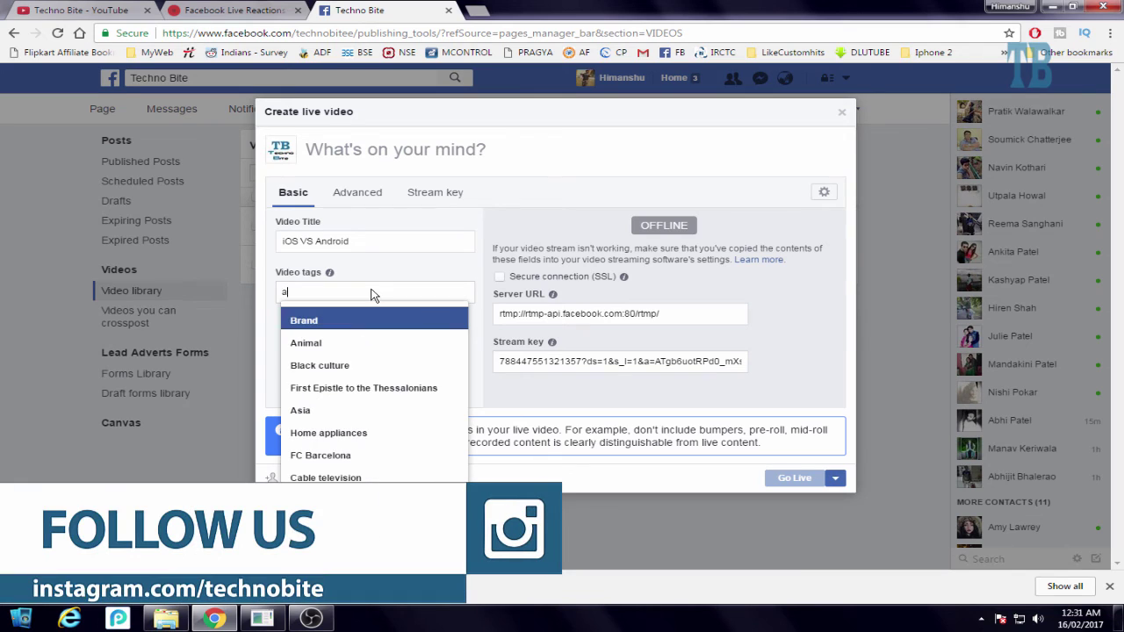
text(ndroid)
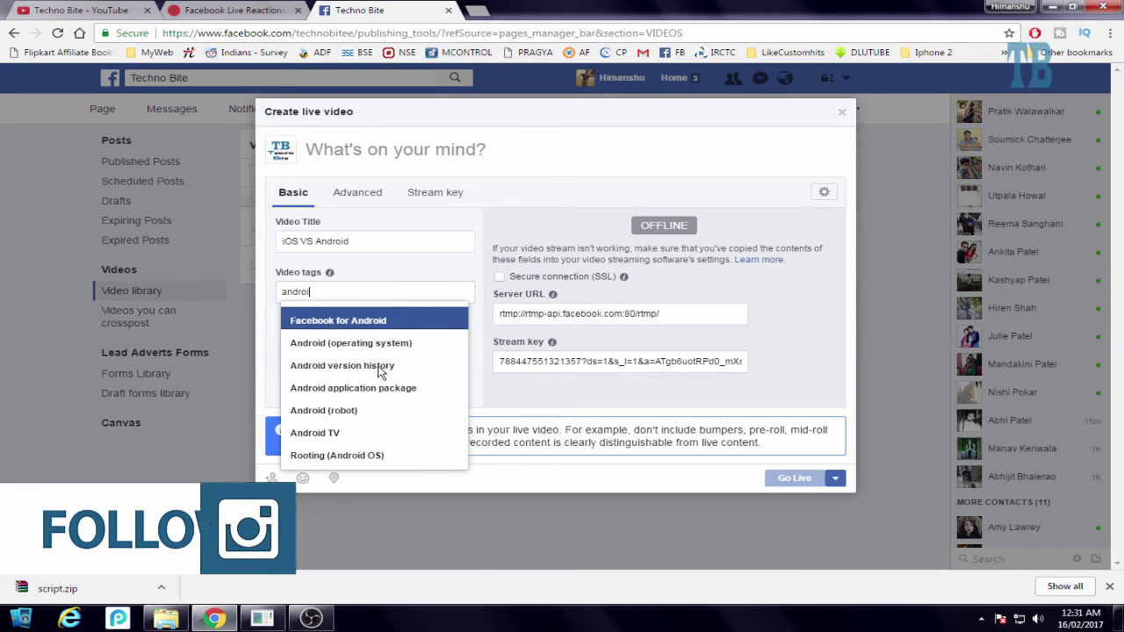
click(376, 342)
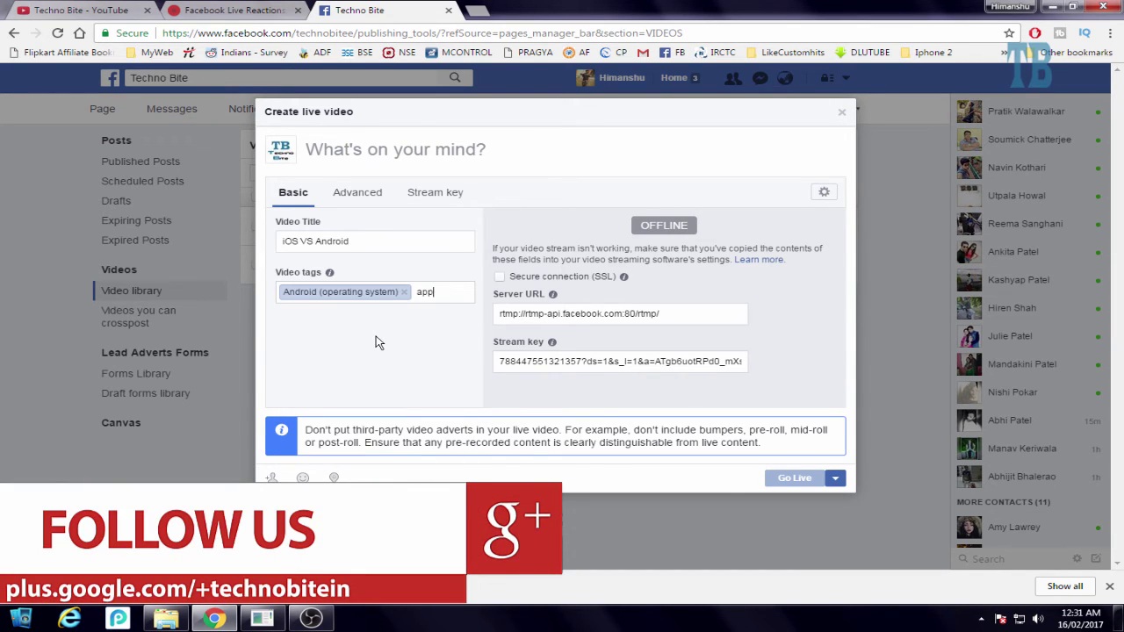
click(474, 349)
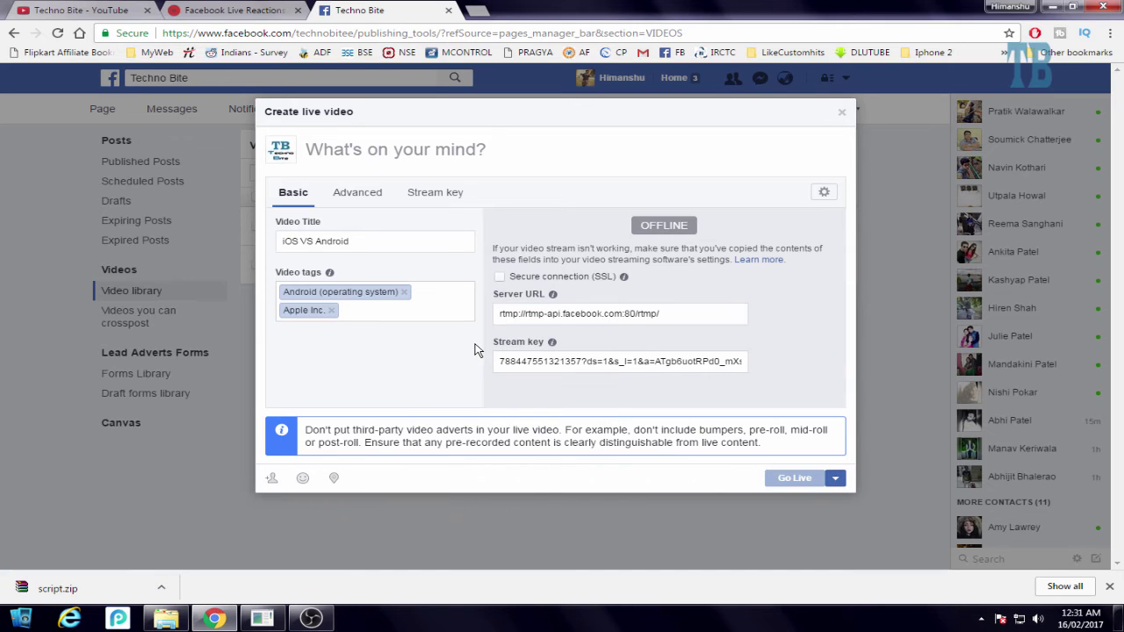
text(appl)
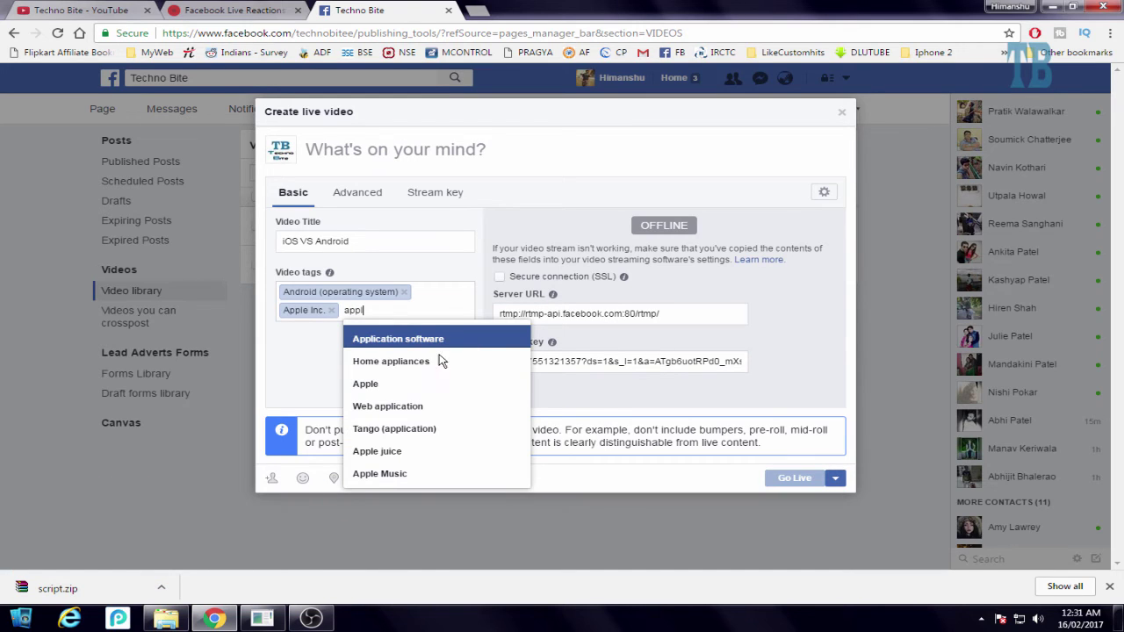
click(396, 385)
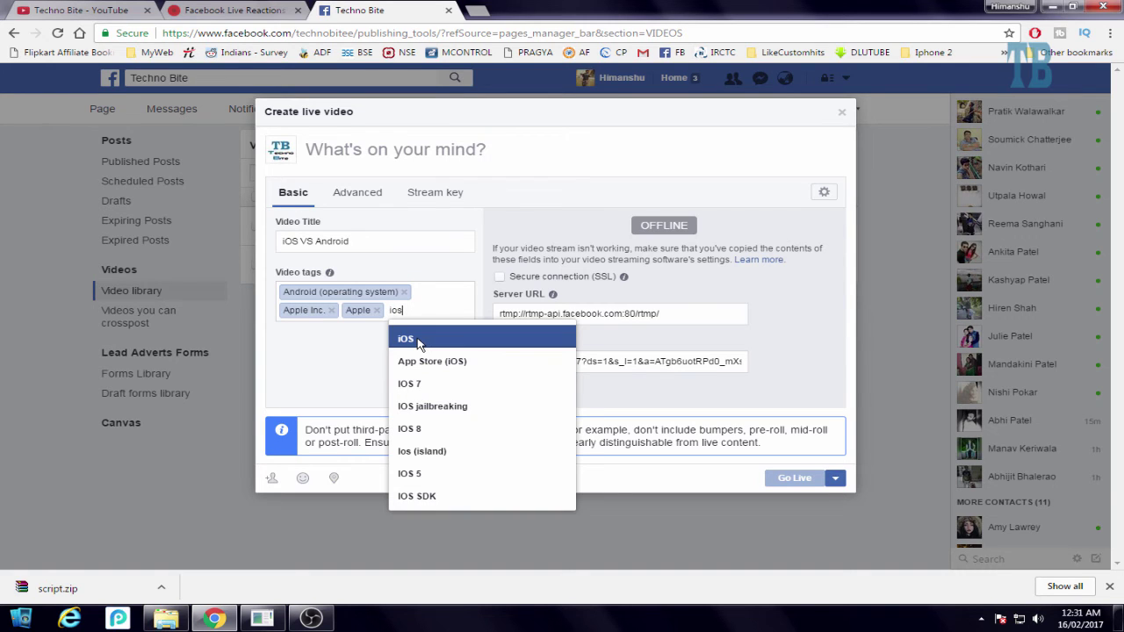
click(419, 343)
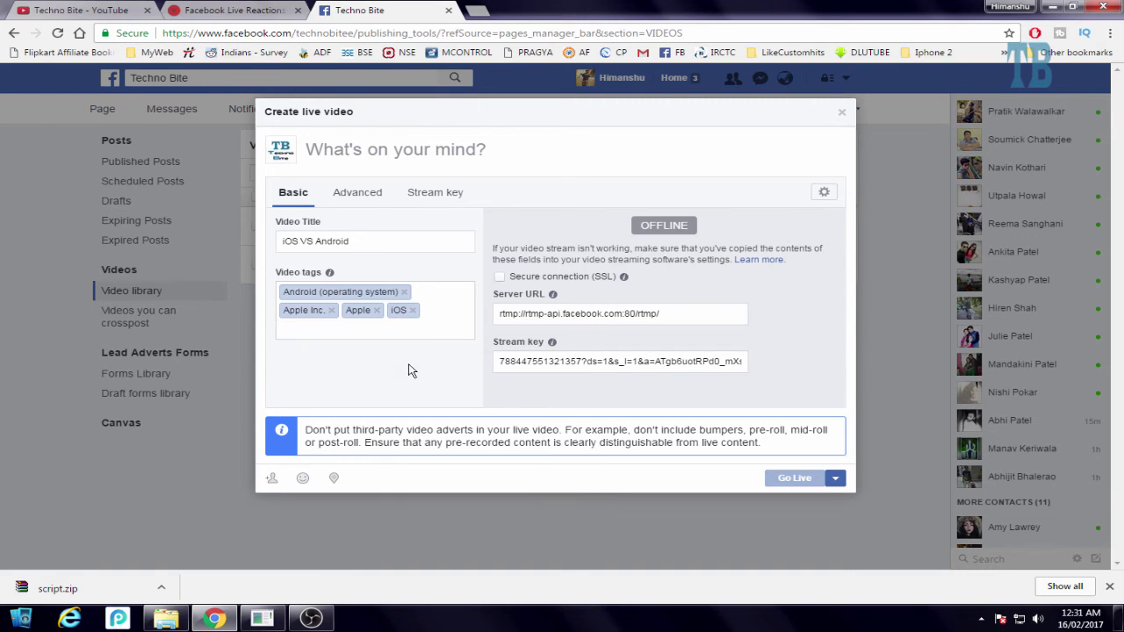
- Enter "Let's See Who Will Win !" as the live video's post text
click(387, 159)
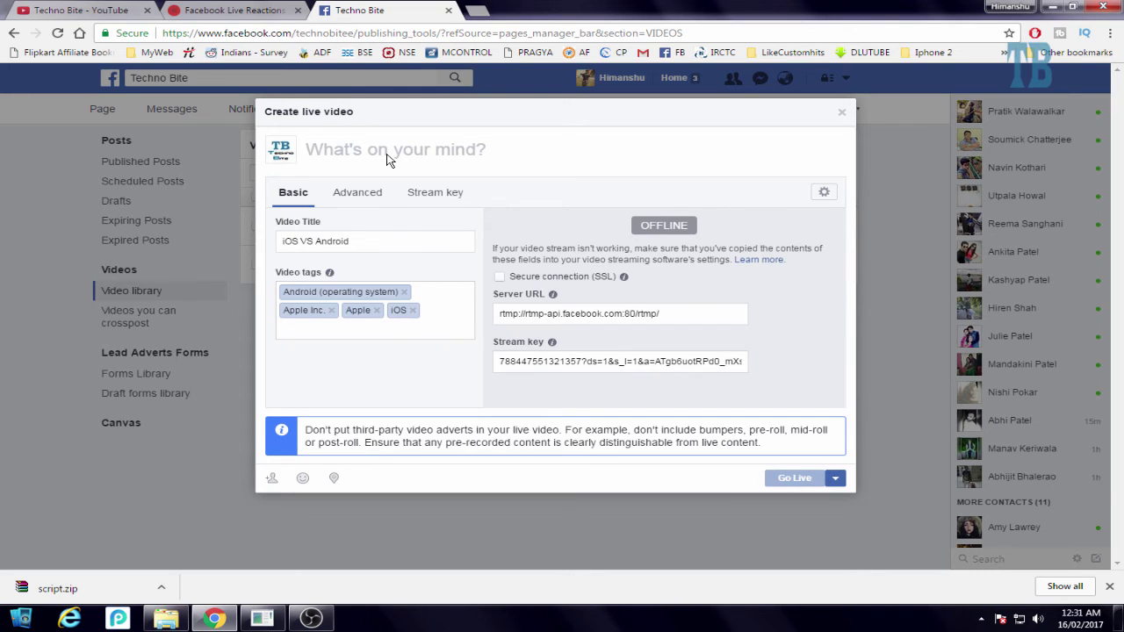
text(Let)
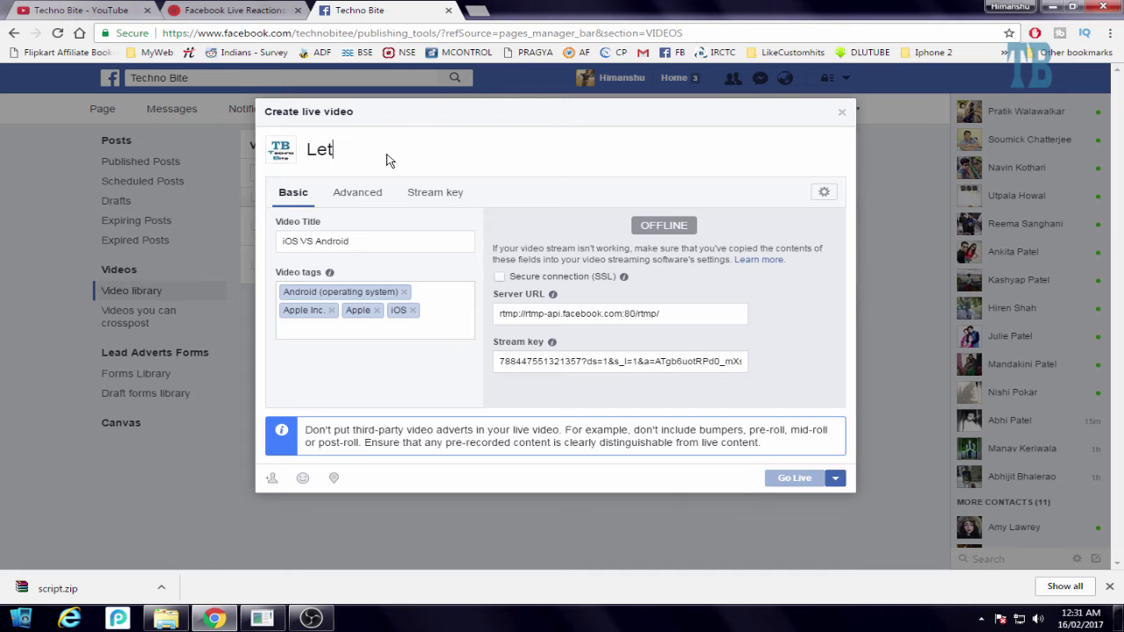
text('s See Who Will win)
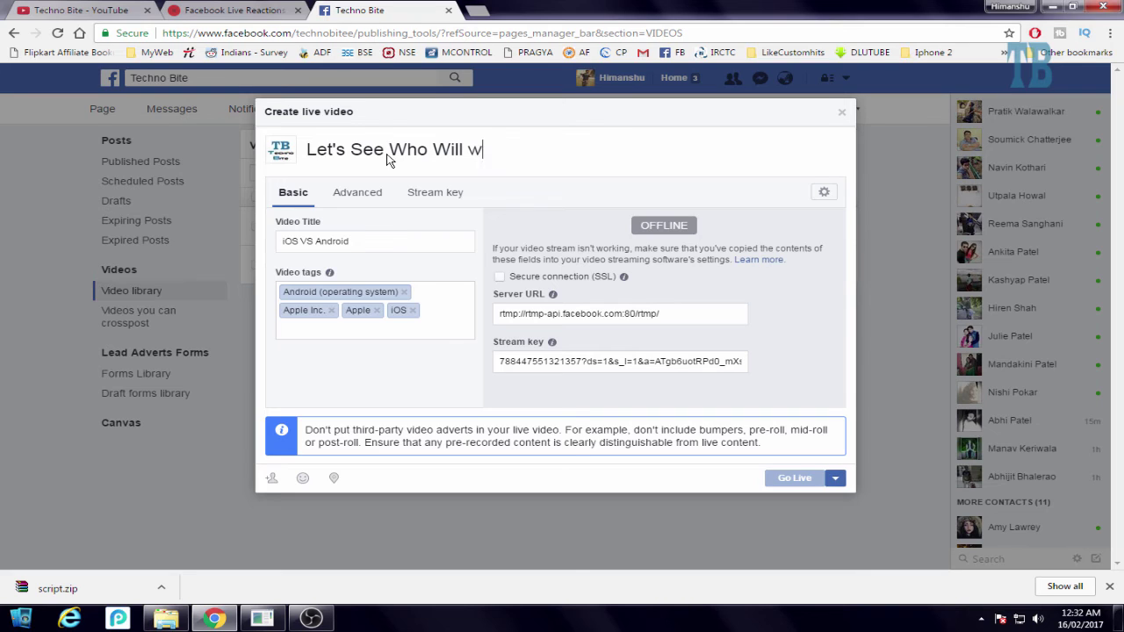
key(BackSpace)
text(Win !)
- Start streaming from OBS Studio, return to Facebook in Chrome and go live with the previewed video
click(323, 621)
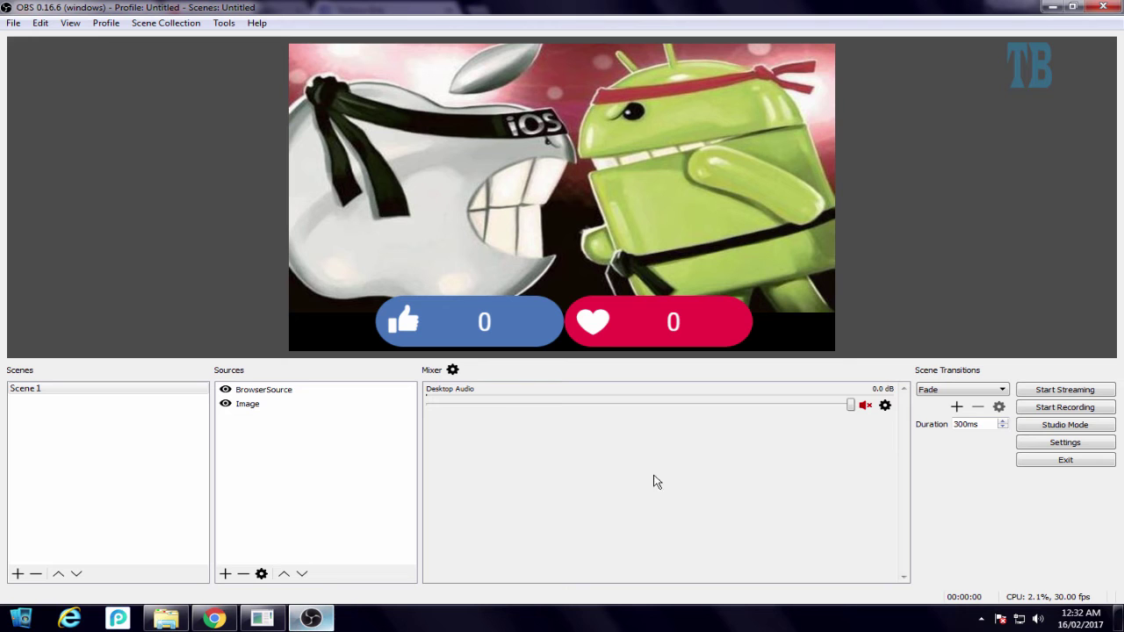
click(1064, 389)
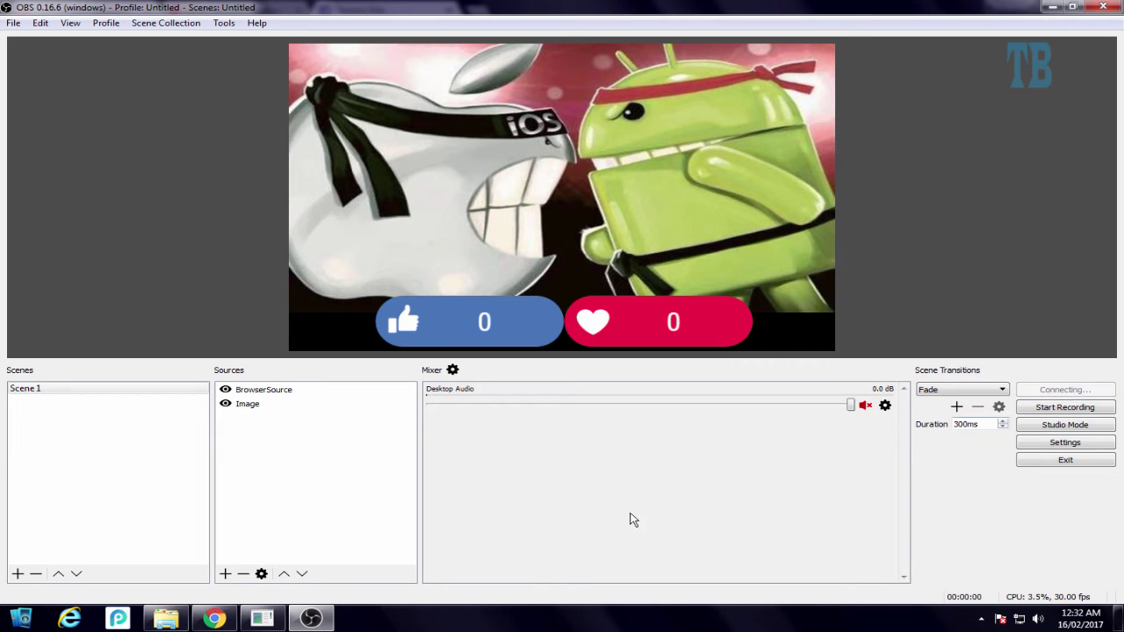
click(213, 619)
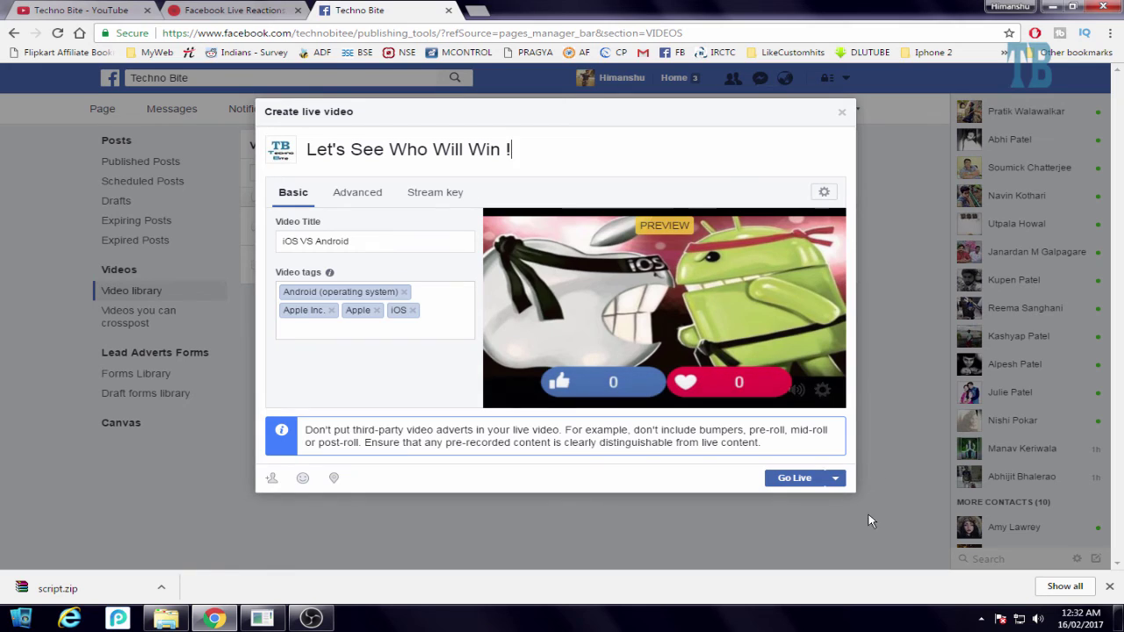
click(789, 481)
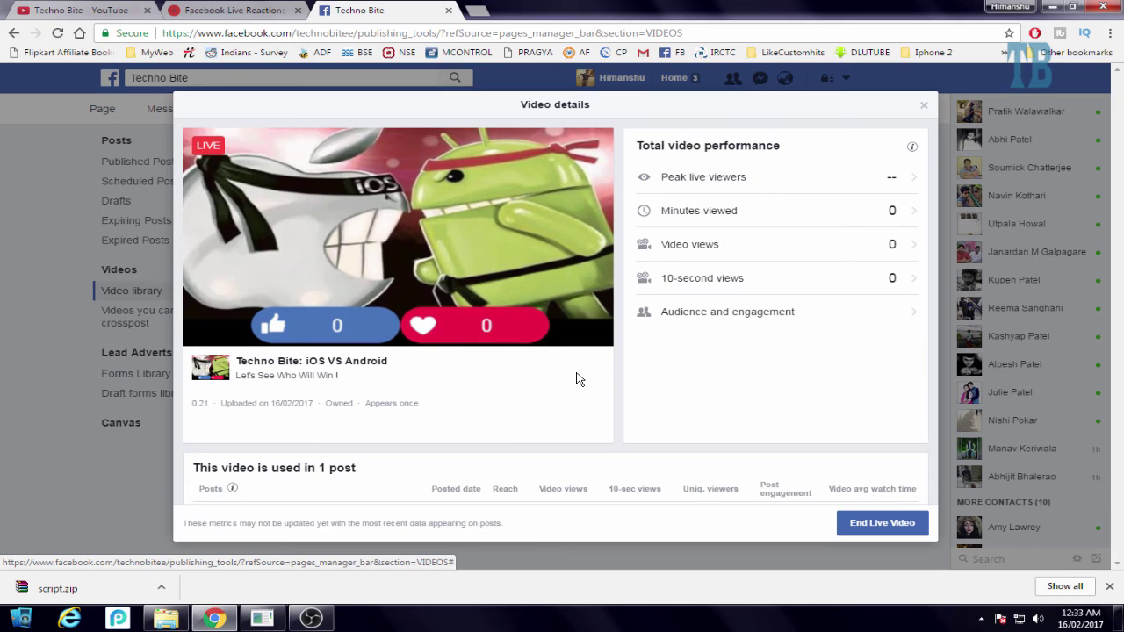
- Close the video details, review the iOS VS Android live video's stream key and advanced options, and leave the editor discarding changes
click(325, 620)
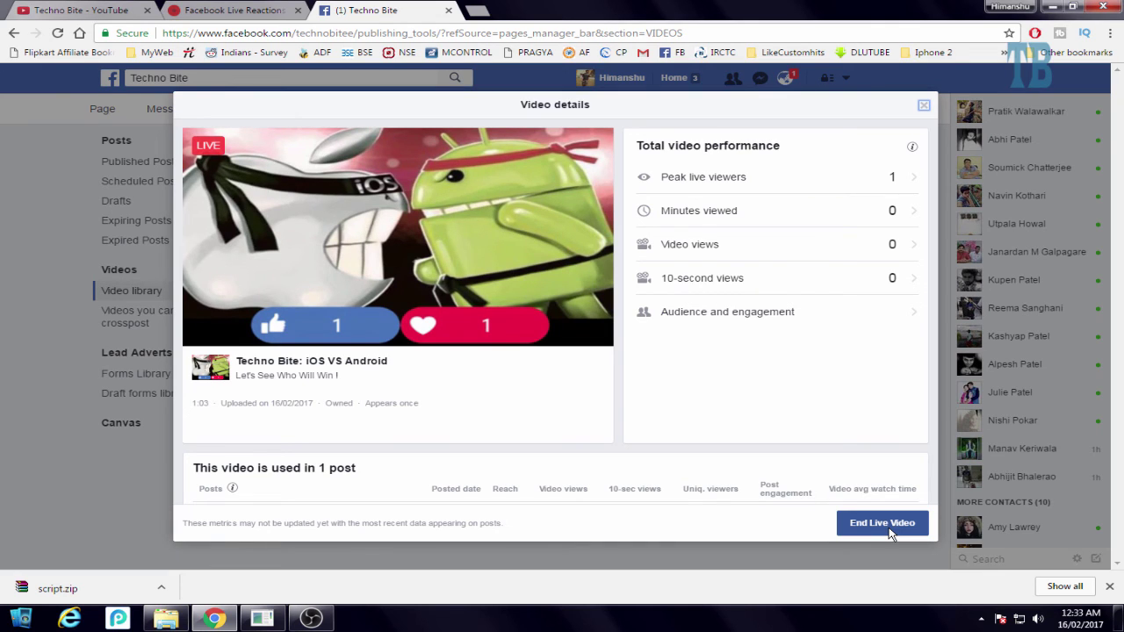
click(923, 105)
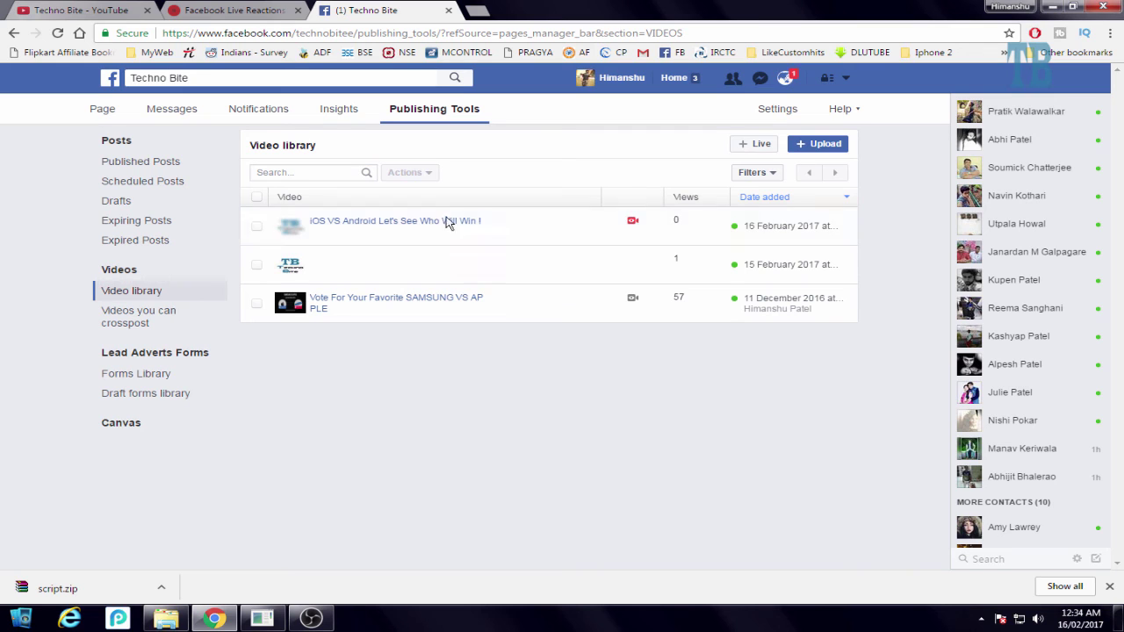
click(591, 223)
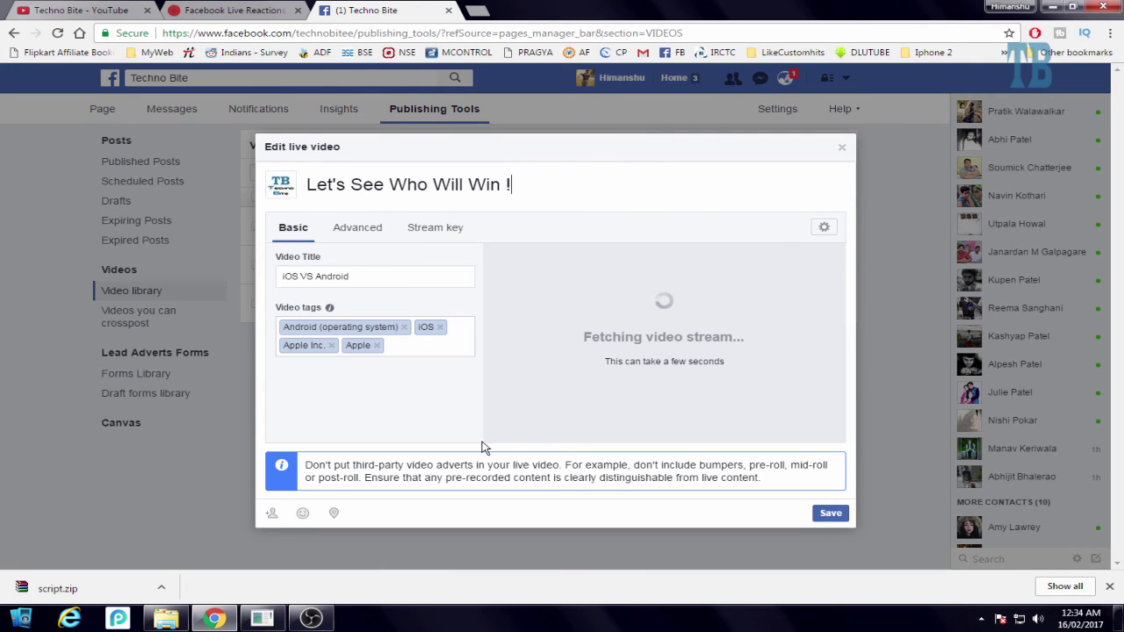
click(417, 229)
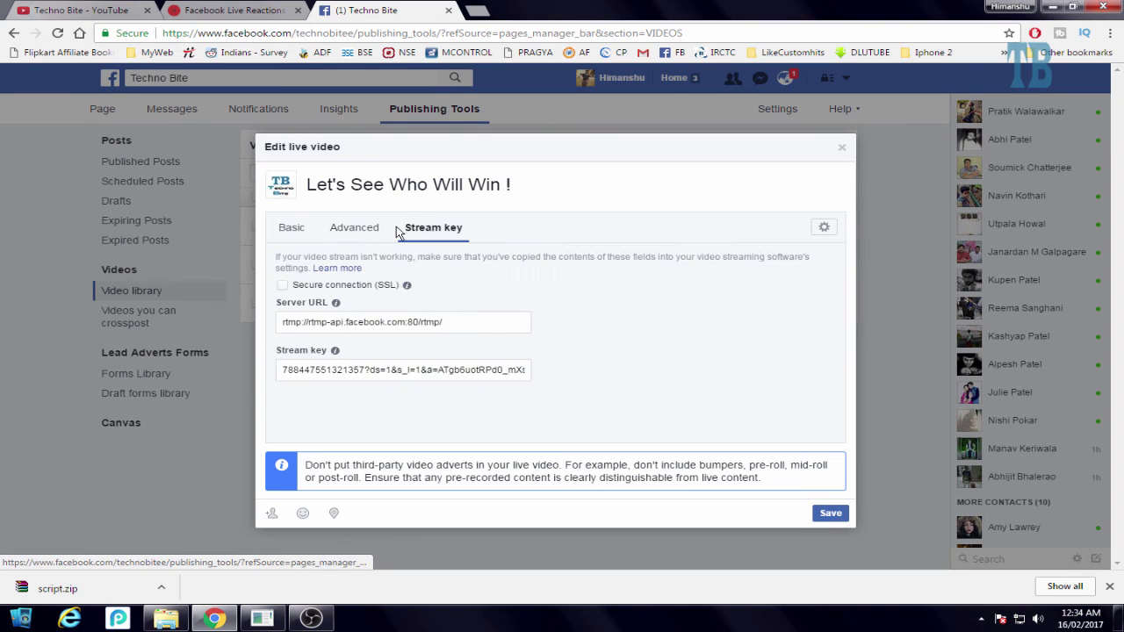
click(356, 227)
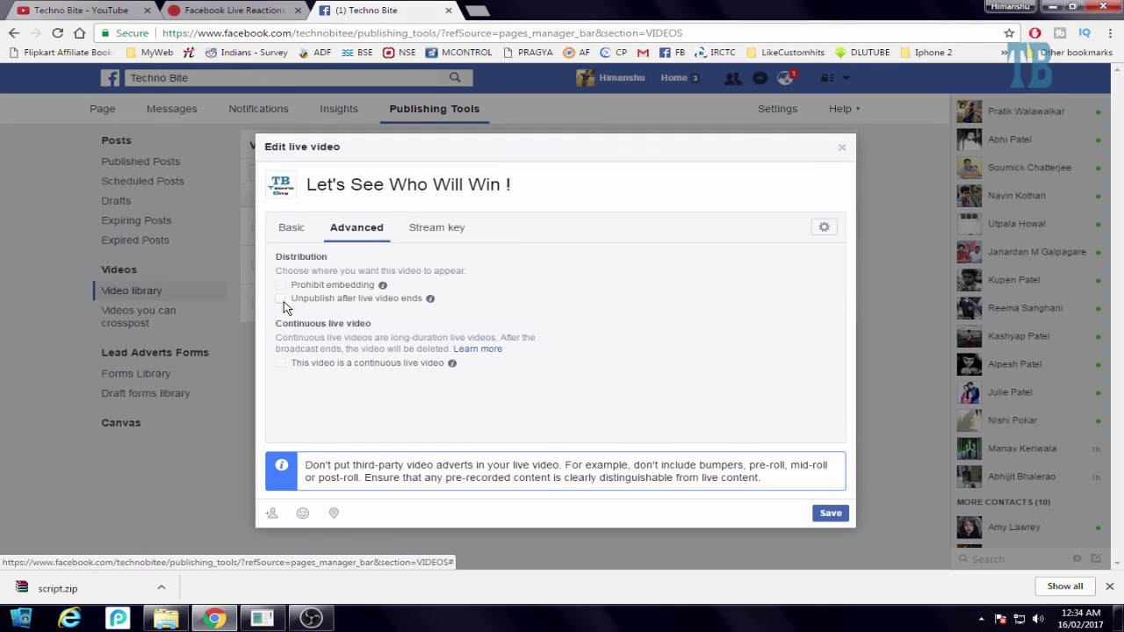
click(842, 147)
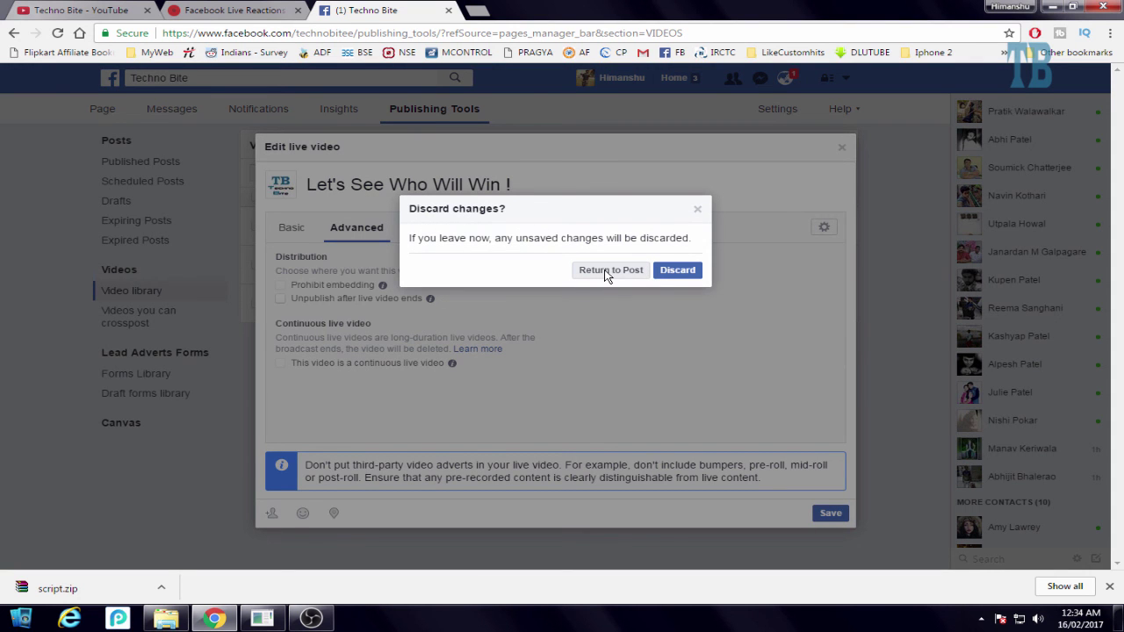
click(660, 271)
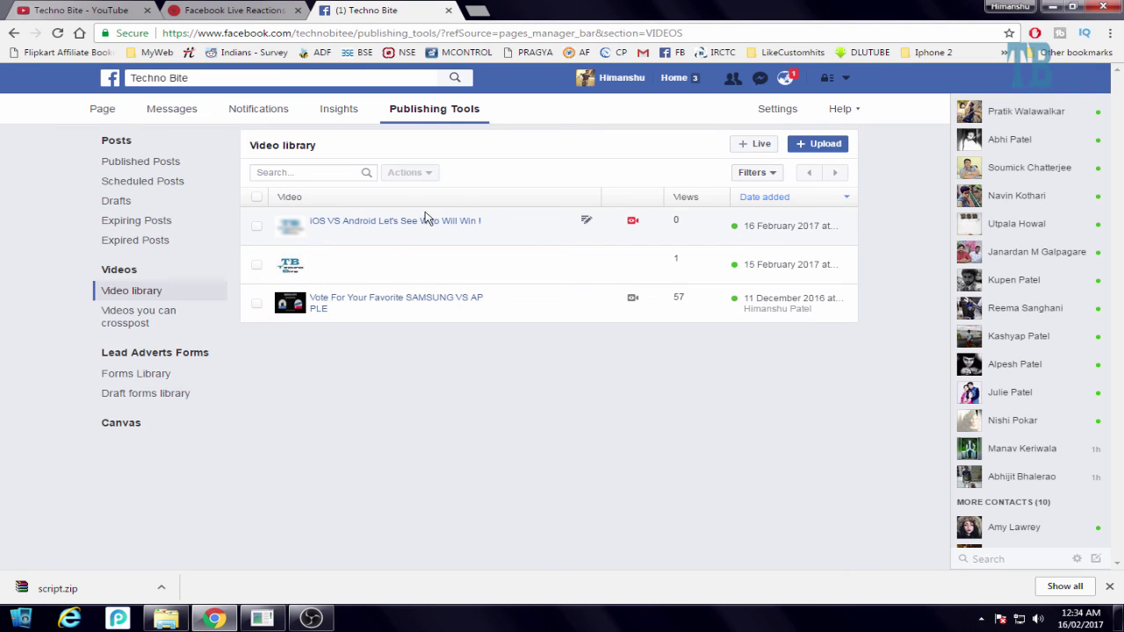
- Minimize the Chrome window to get back to the desktop
click(214, 618)
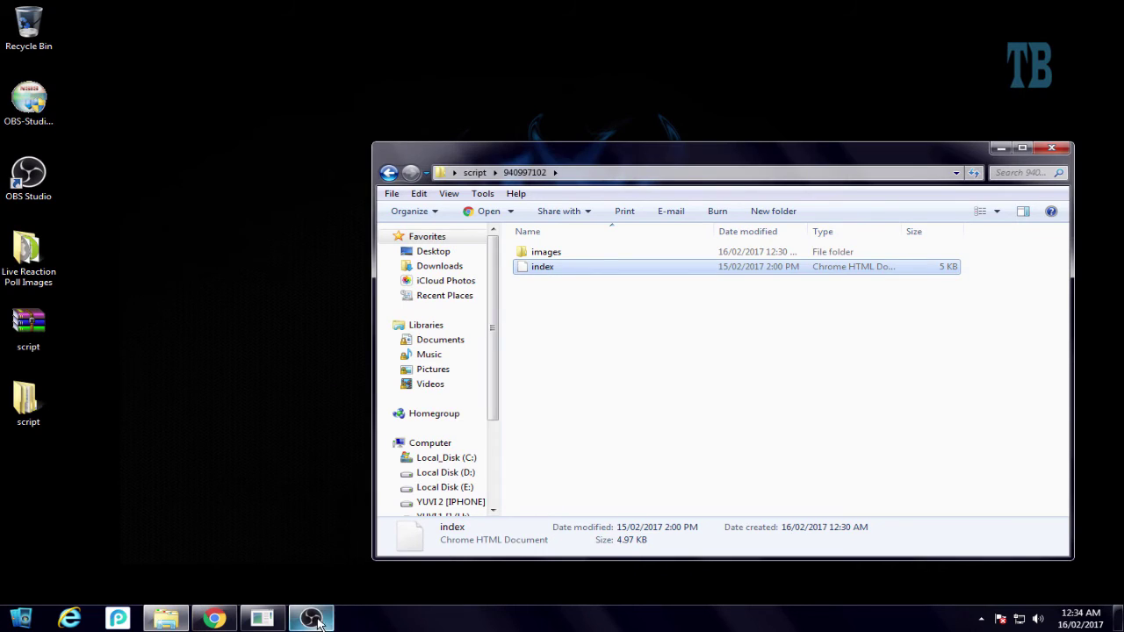
mouse_move(319, 622)
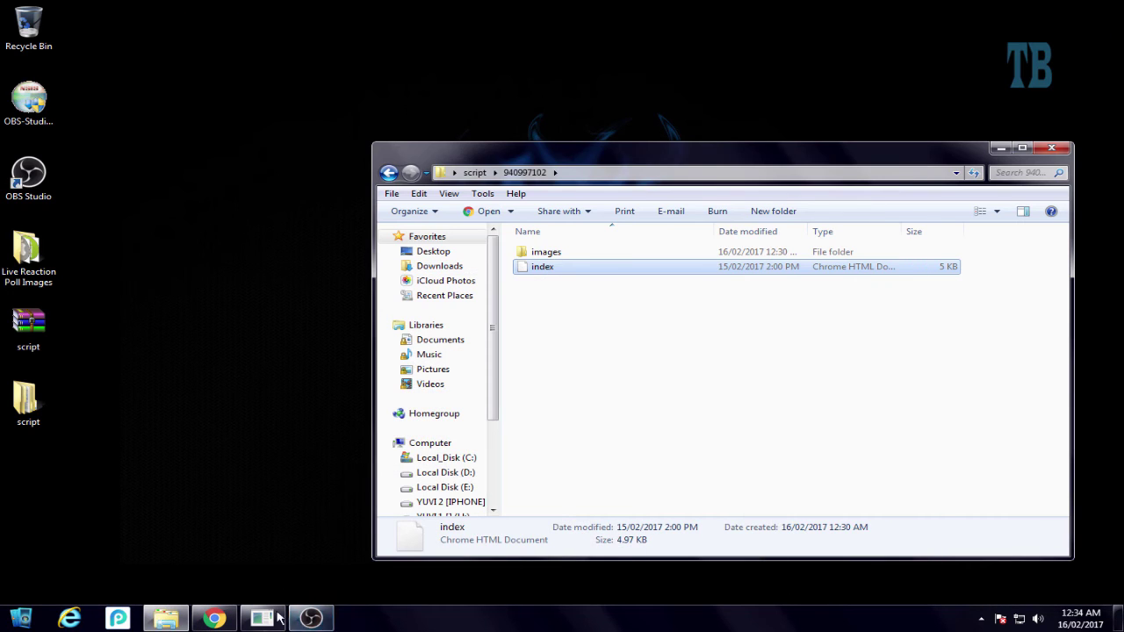